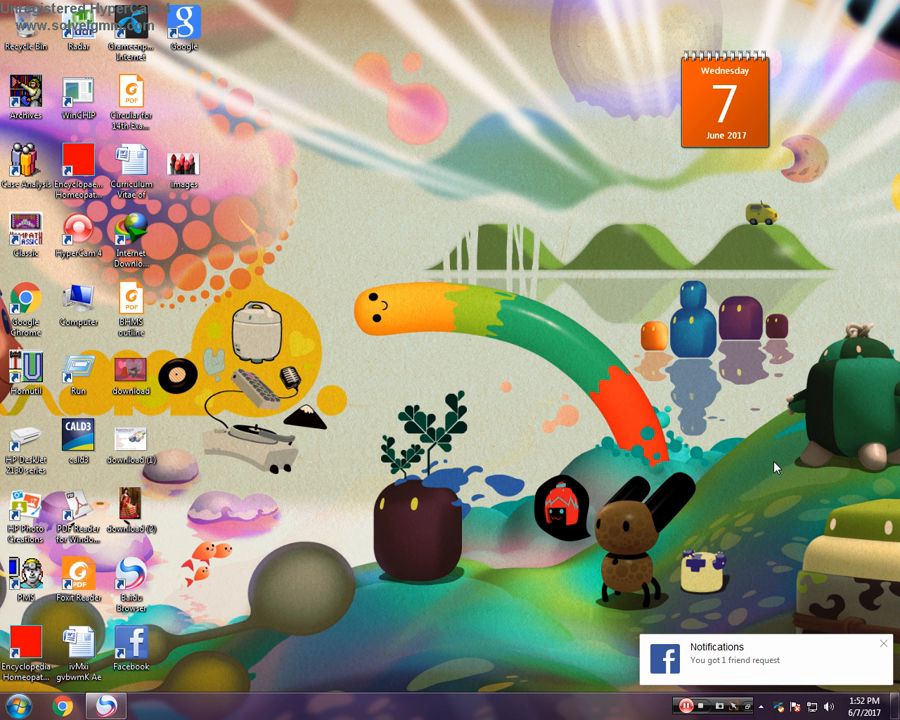
# Dismiss the desktop pop-ups, launch Hompath Classic and select the last listed physician.
pyautogui.click(883, 644)
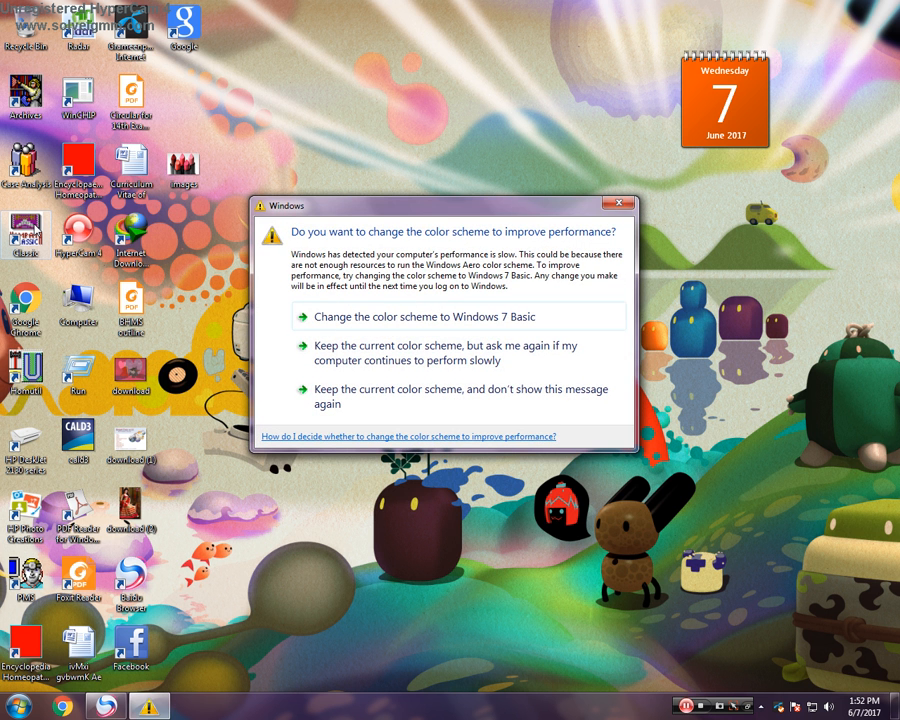
pyautogui.click(621, 204)
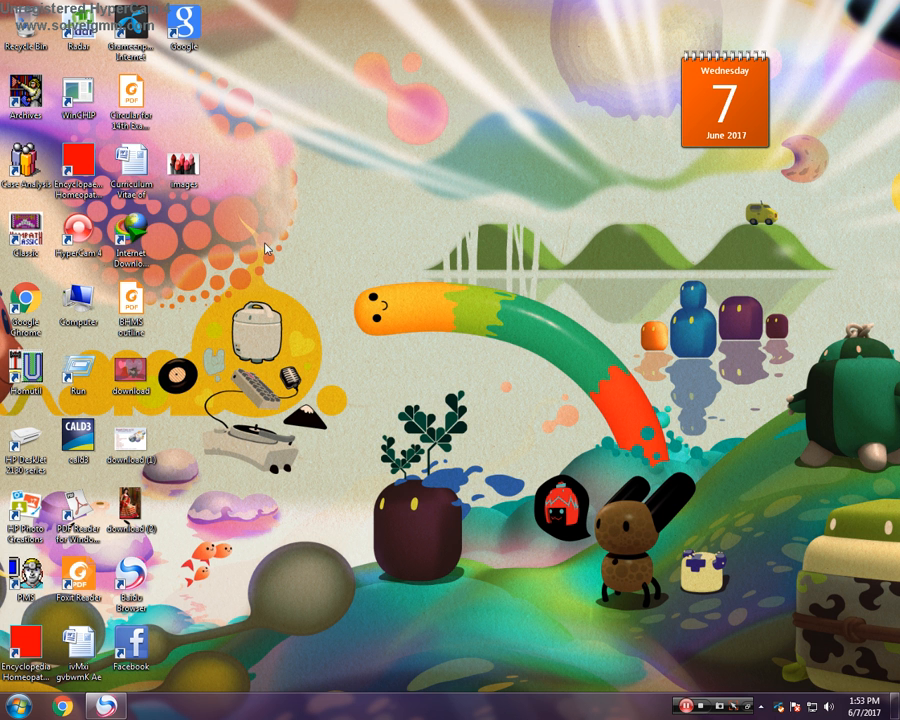
pyautogui.doubleClick(29, 245)
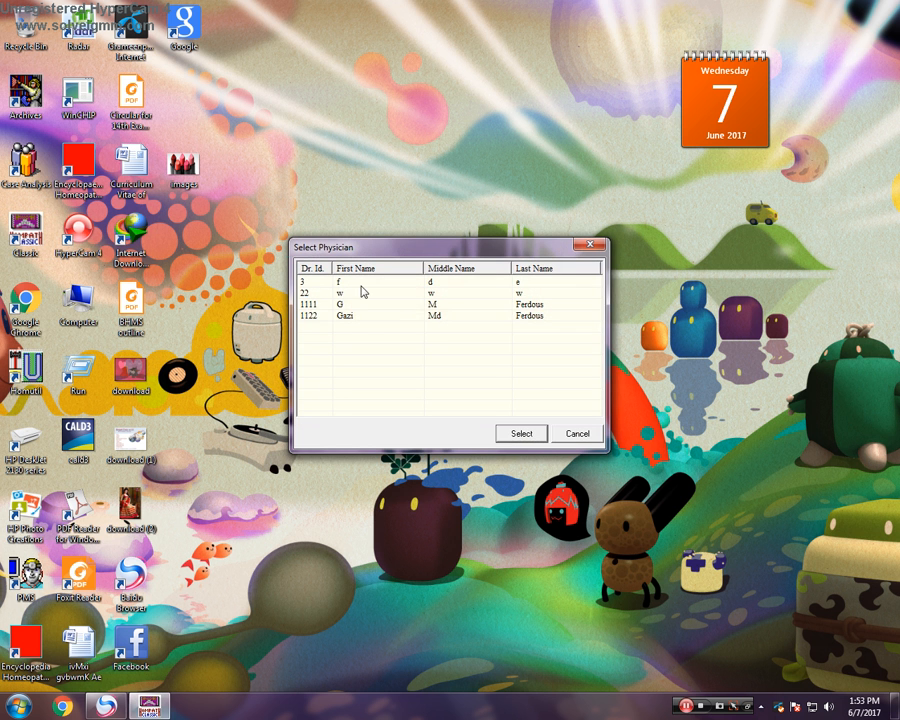
pyautogui.click(424, 316)
pyautogui.click(519, 432)
pyautogui.click(460, 386)
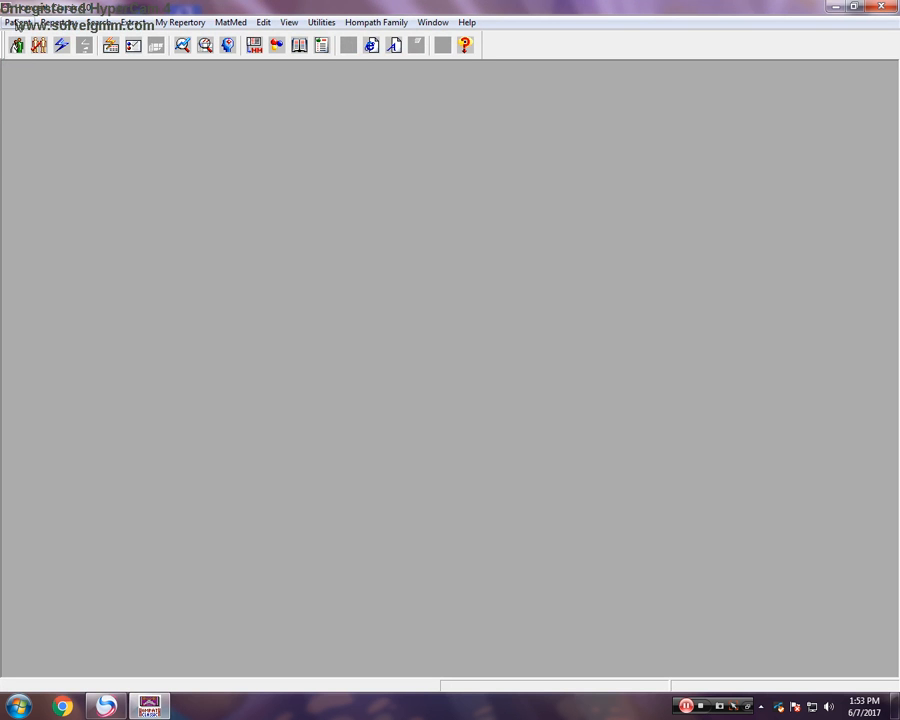
# Start a new Speed Case.
pyautogui.click(18, 22)
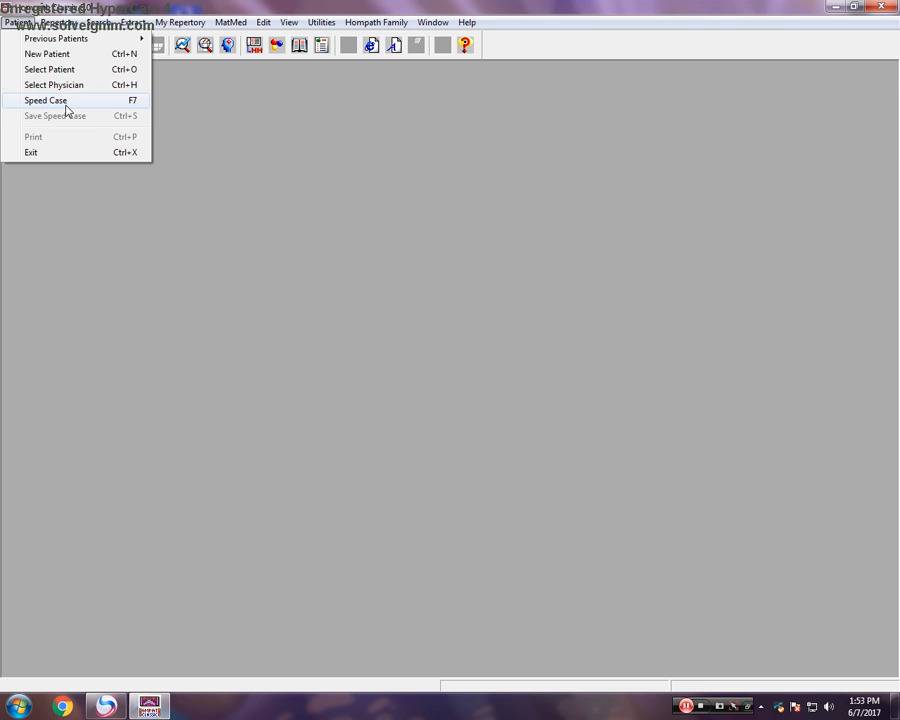
pyautogui.click(189, 157)
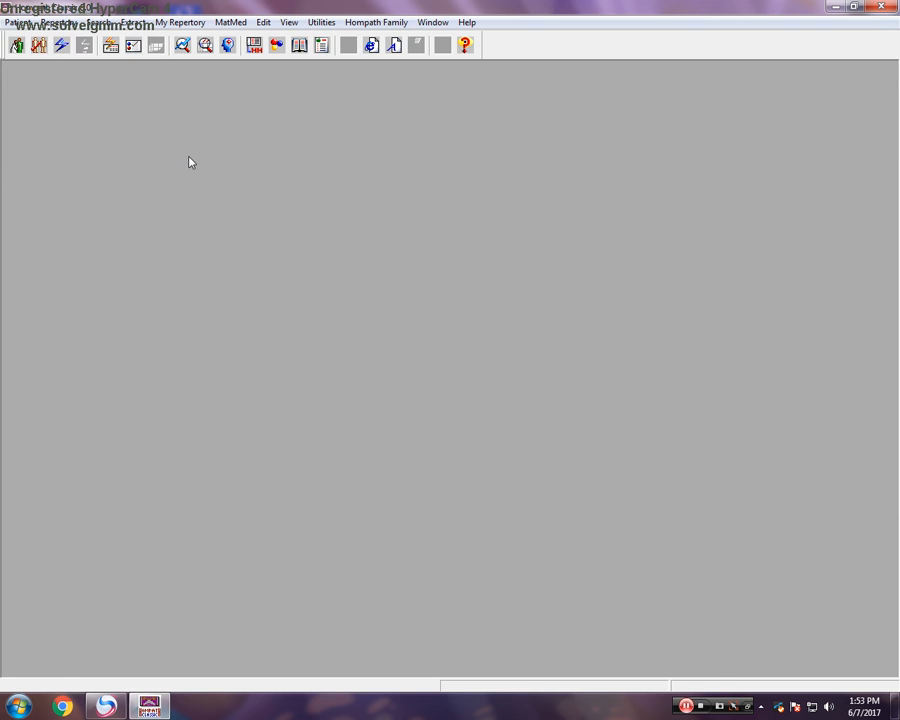
pyautogui.press('F7')
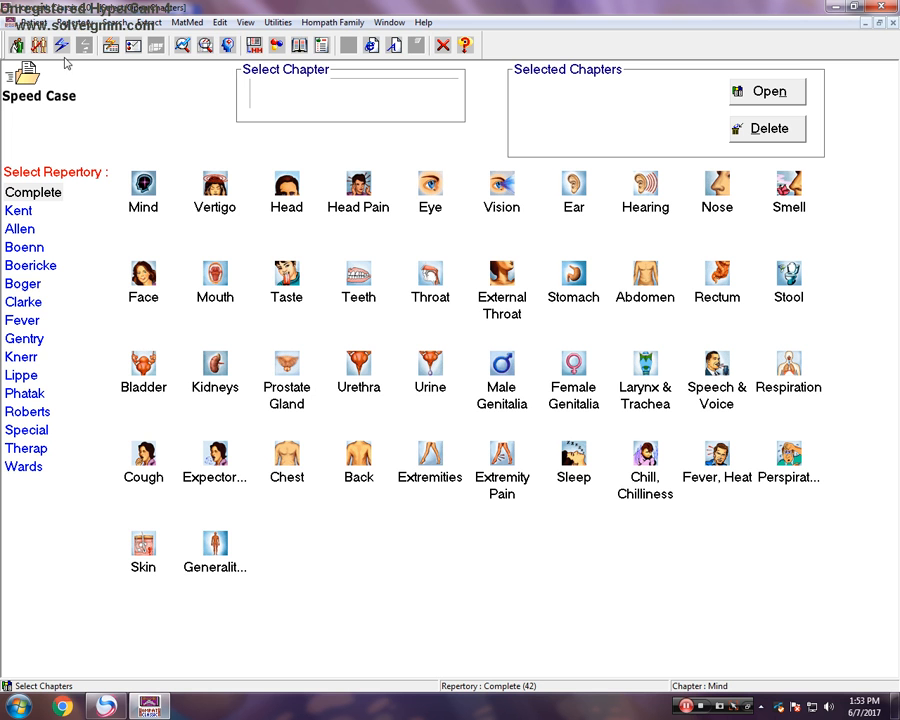
# Open the Rubric Selection view for the speed case.
pyautogui.click(75, 22)
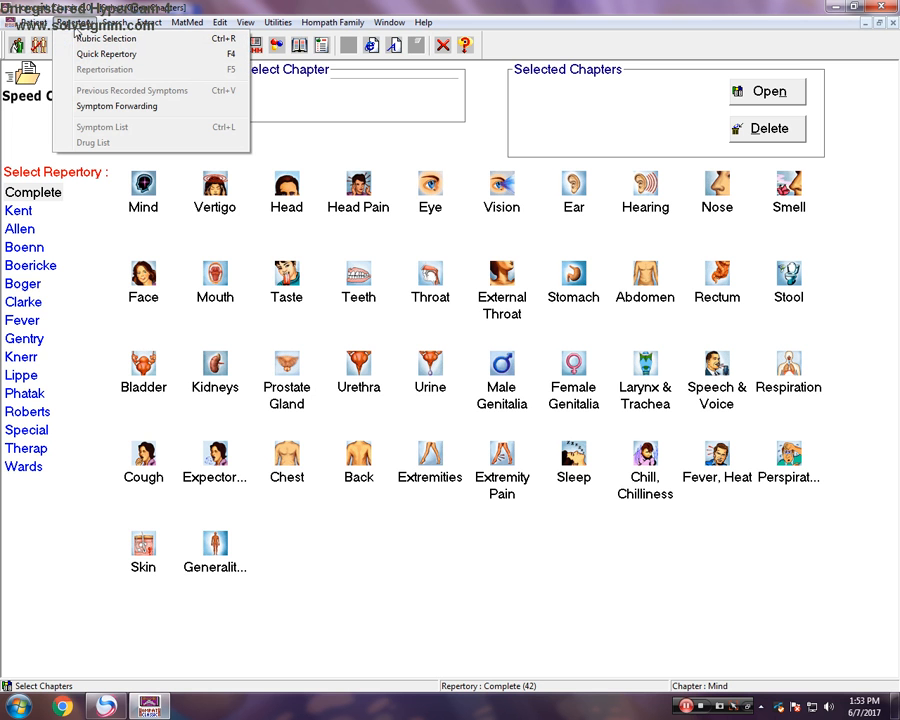
pyautogui.click(108, 39)
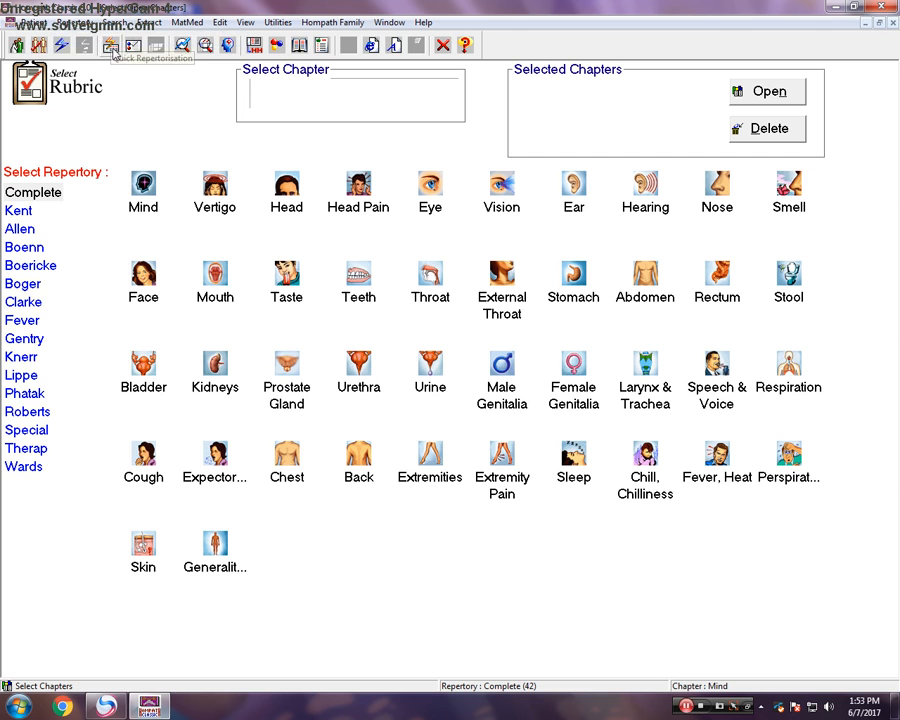
pyautogui.click(63, 50)
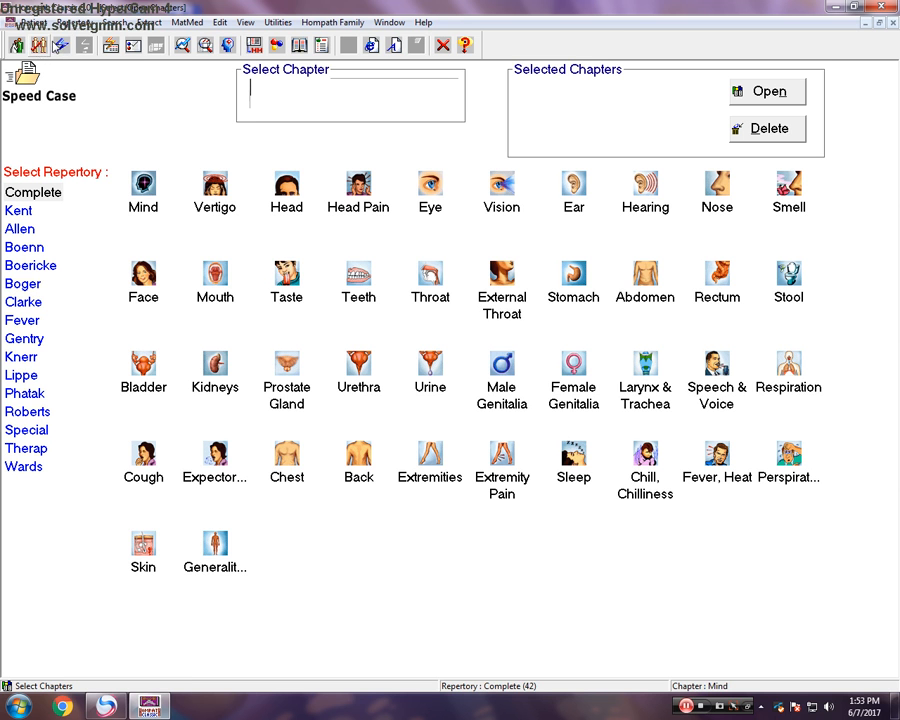
pyautogui.click(78, 24)
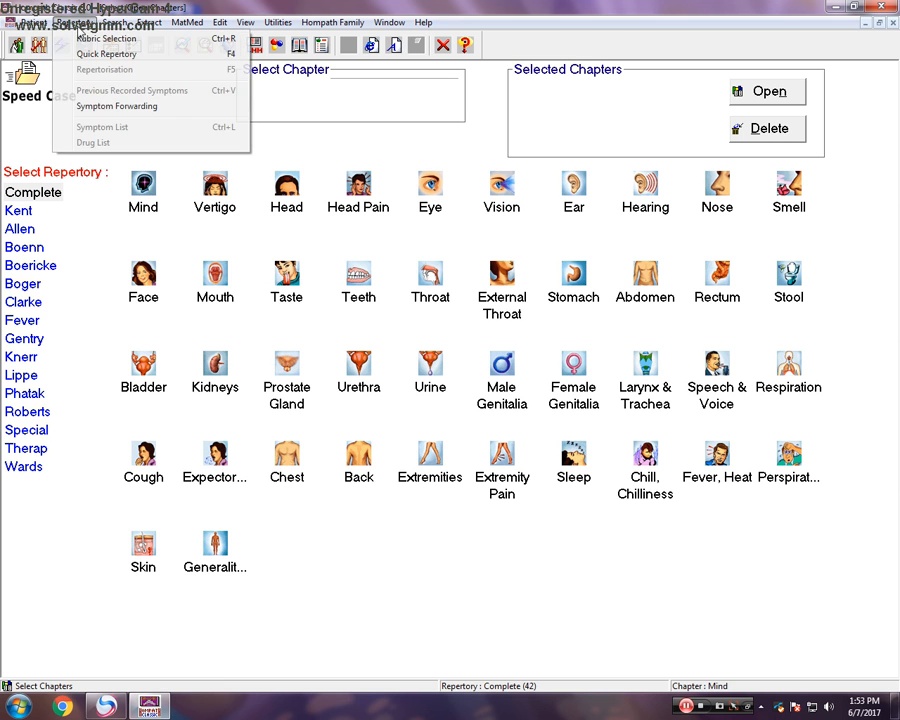
pyautogui.click(85, 39)
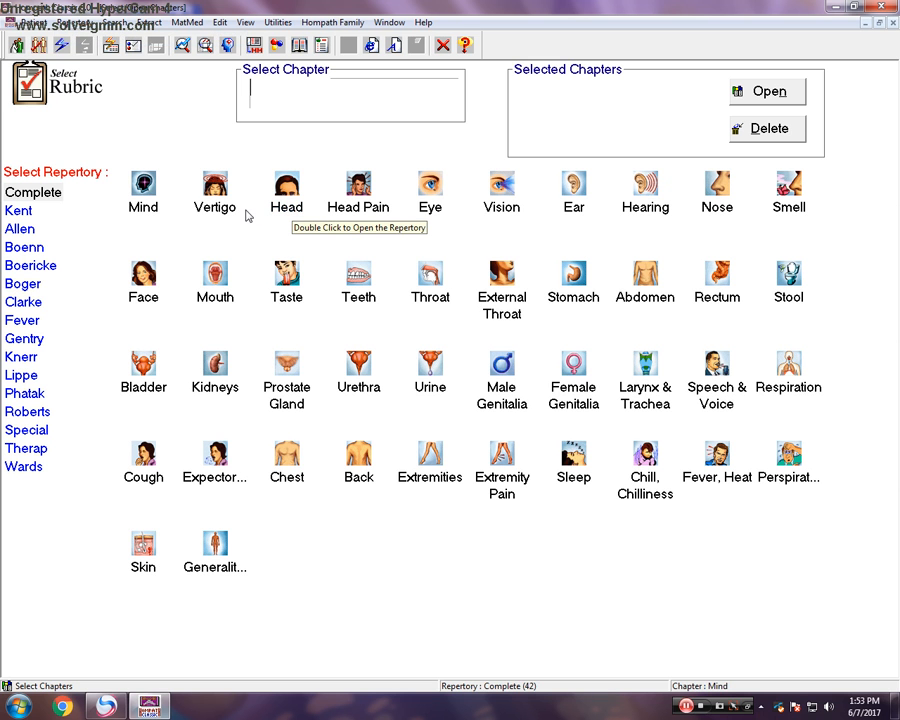
# Look through the chapters of the listed repertories from Complete and Kent down to Gentry.
pyautogui.click(44, 199)
pyautogui.click(22, 210)
pyautogui.click(27, 231)
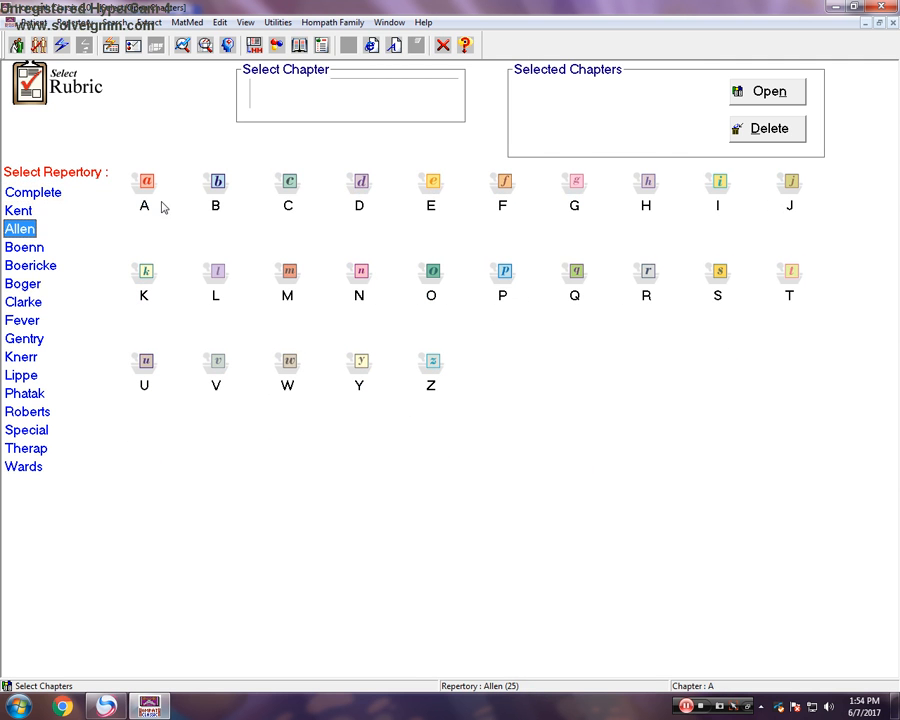
pyautogui.click(24, 250)
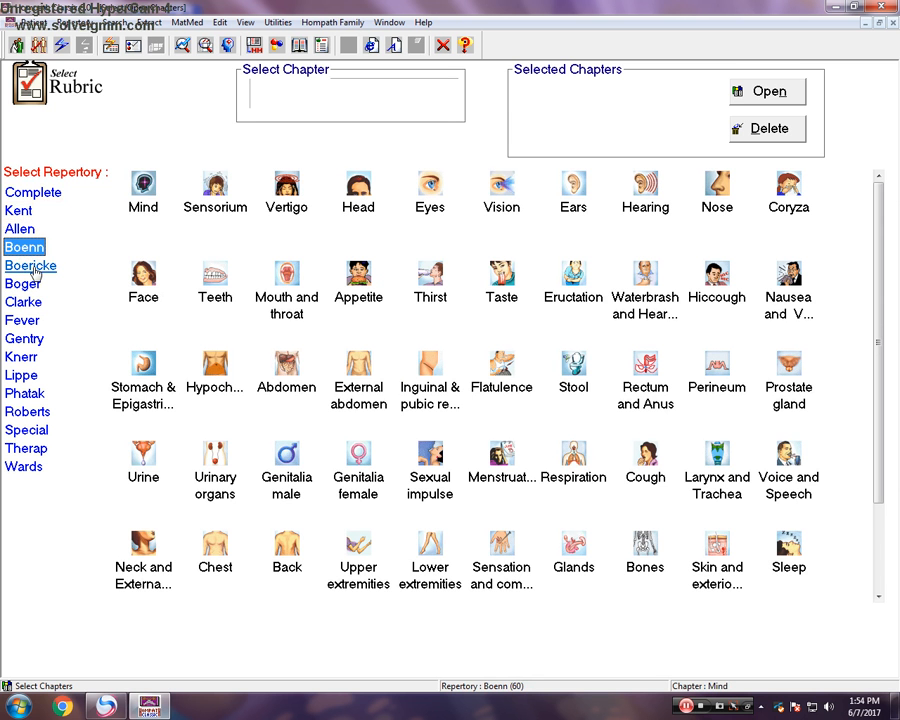
pyautogui.click(38, 268)
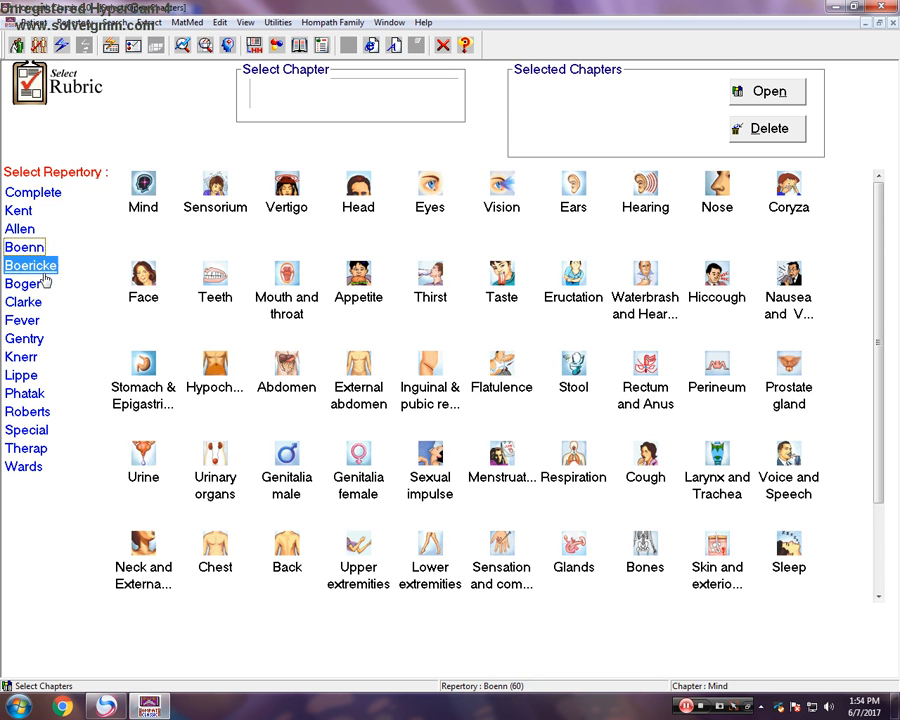
pyautogui.click(24, 284)
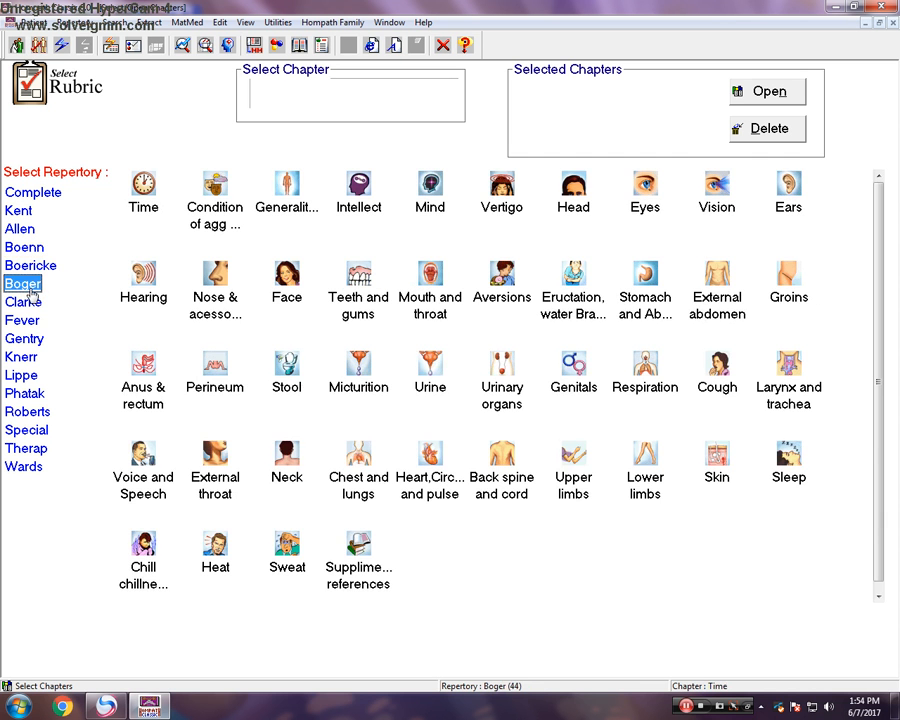
pyautogui.click(27, 308)
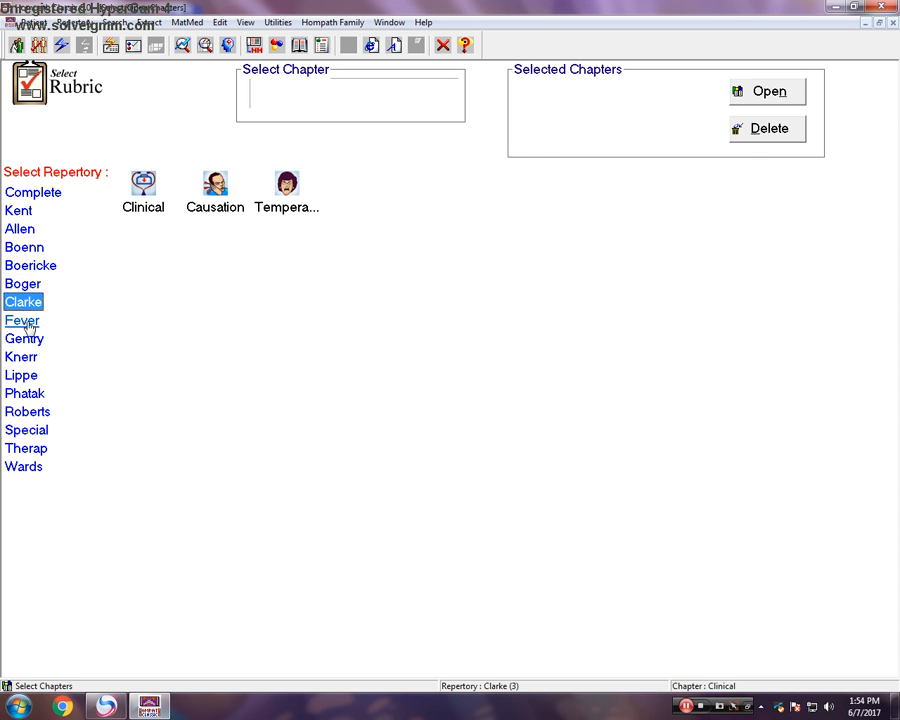
pyautogui.click(27, 322)
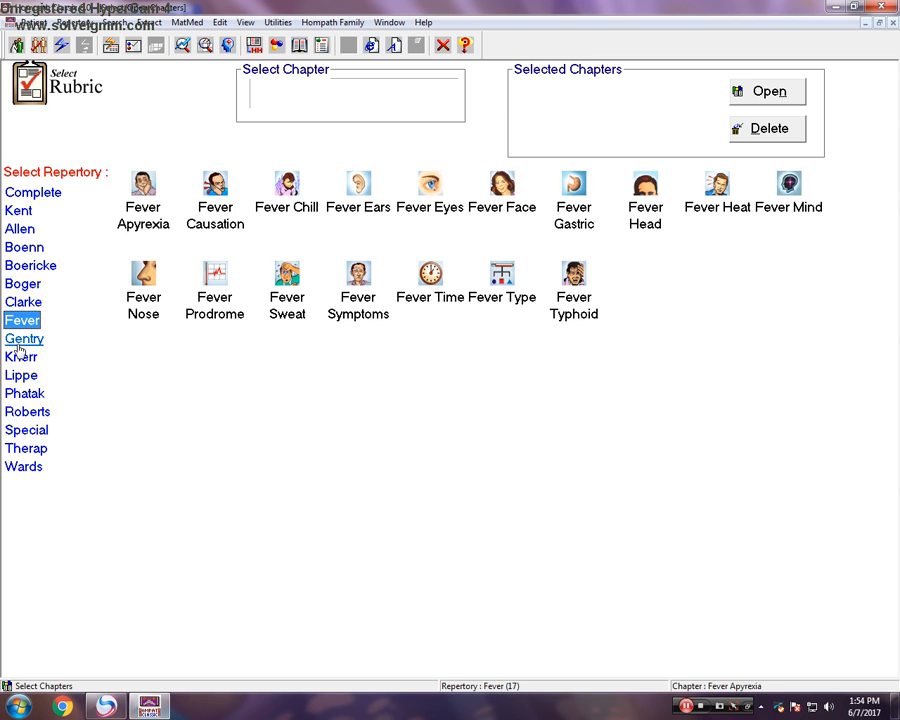
pyautogui.click(22, 340)
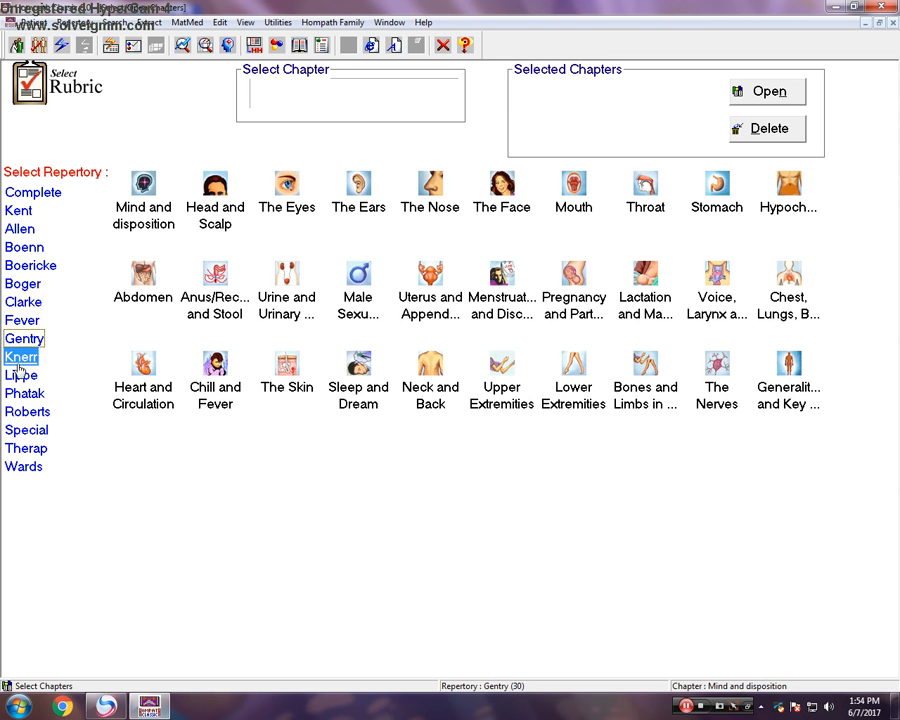
# Look through the chapters of the Knerr, Lippe, Phatak, Roberts, Special, Therap and Wards repertories.
pyautogui.click(21, 358)
pyautogui.click(21, 375)
pyautogui.click(28, 394)
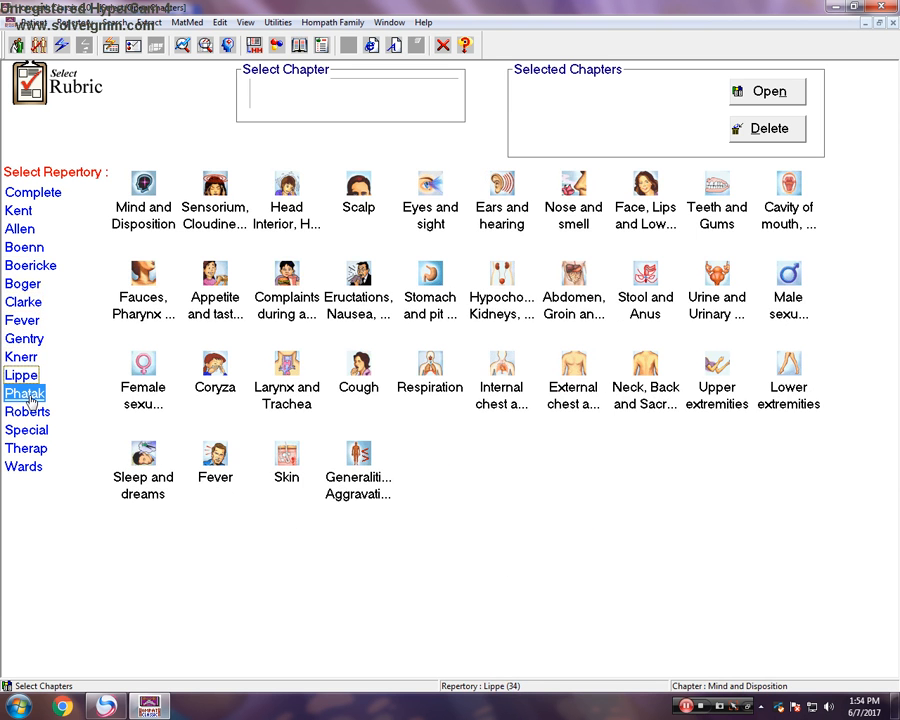
pyautogui.click(28, 412)
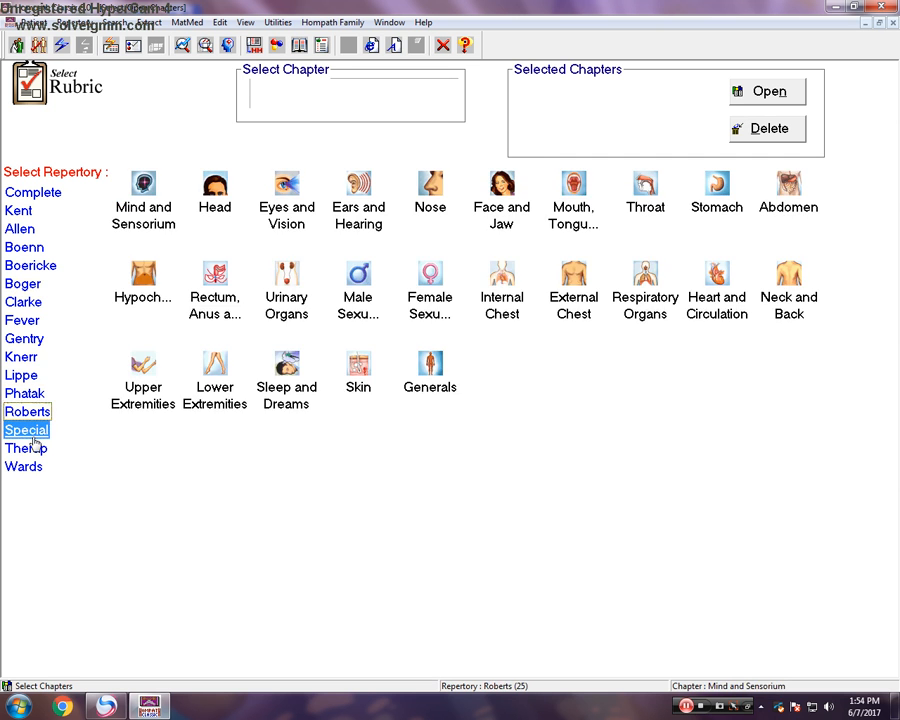
pyautogui.click(30, 433)
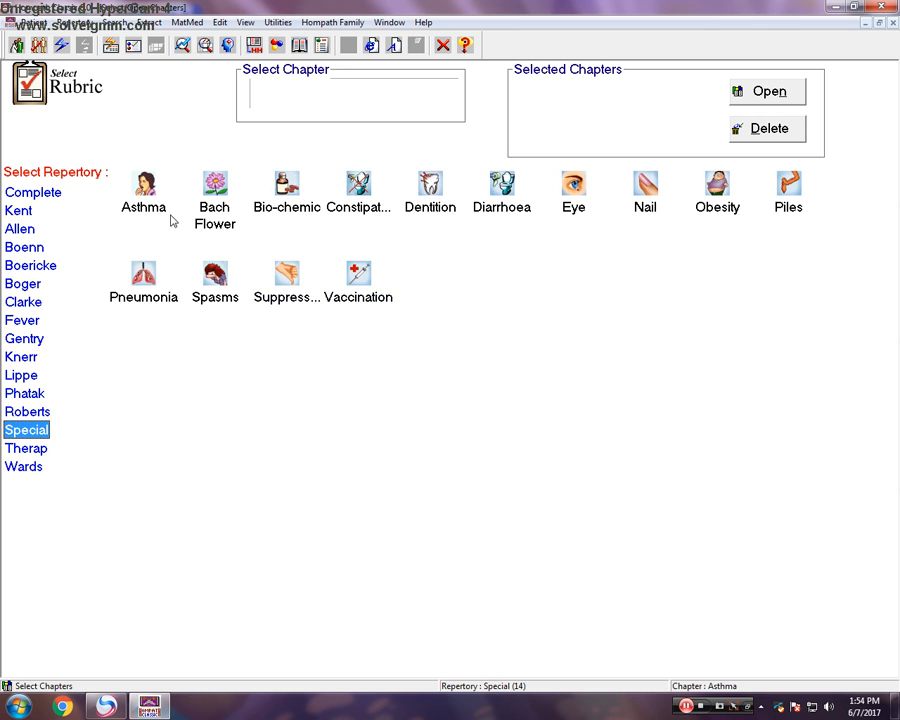
pyautogui.click(216, 232)
pyautogui.click(310, 213)
pyautogui.click(358, 203)
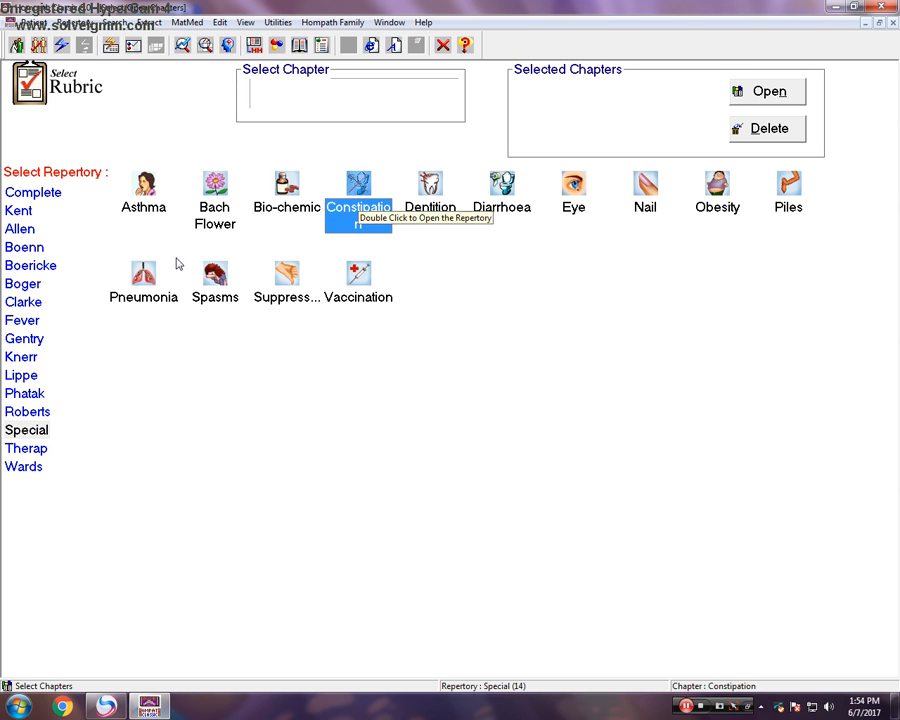
pyautogui.click(26, 449)
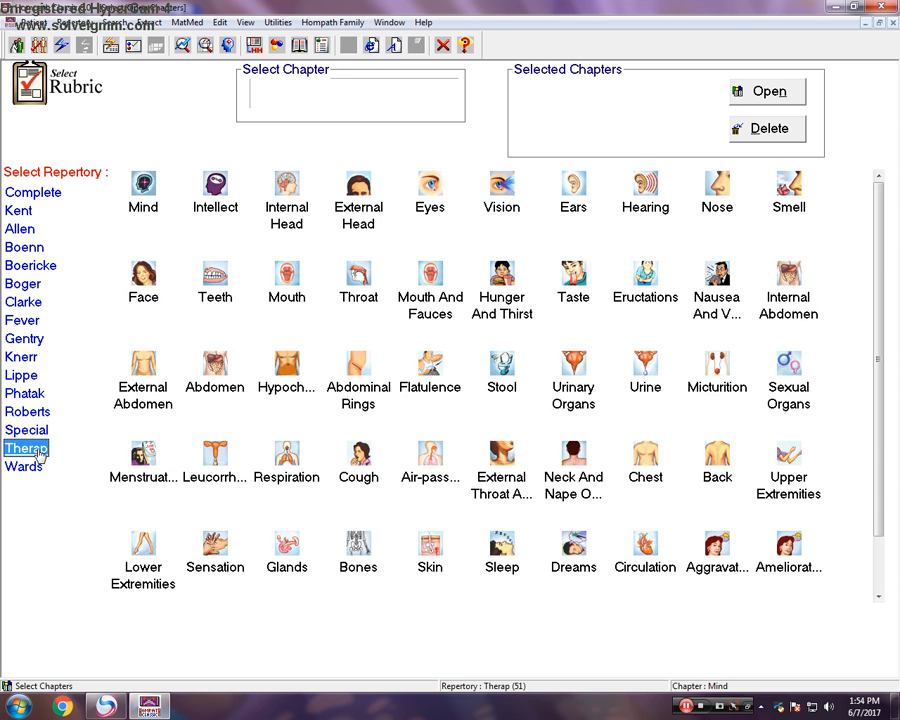
pyautogui.click(35, 467)
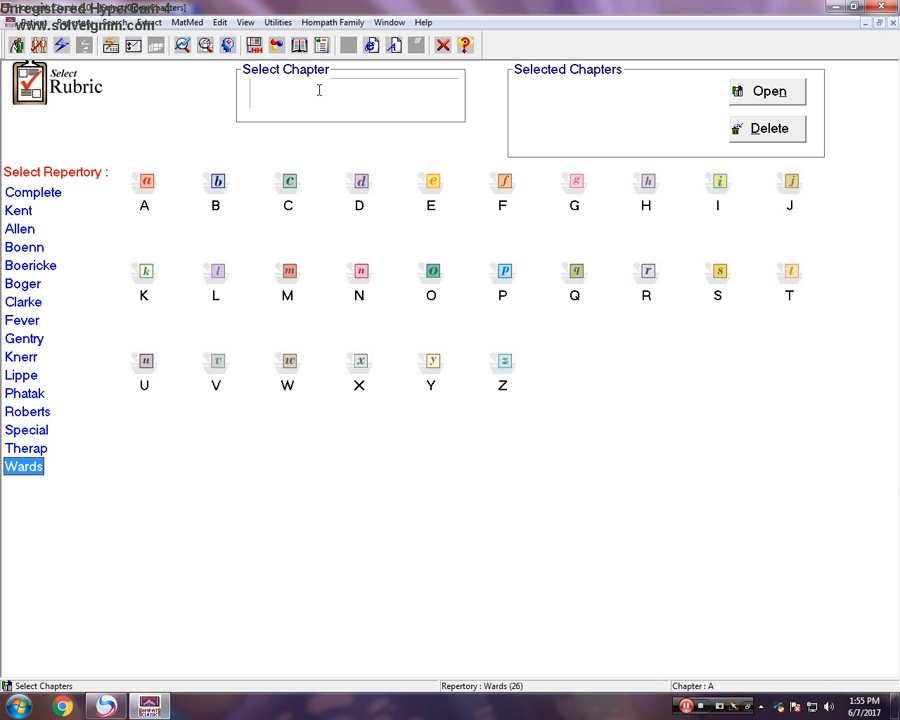
# Choose the Kent repertory, add its Mind chapter to the selected chapters and open it.
pyautogui.click(19, 211)
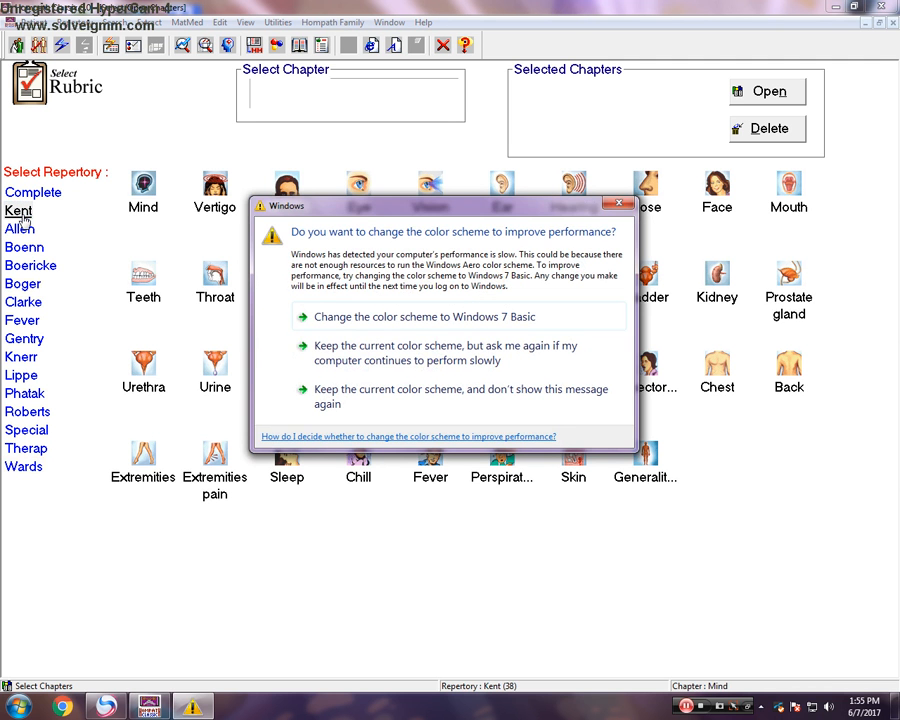
pyautogui.click(622, 203)
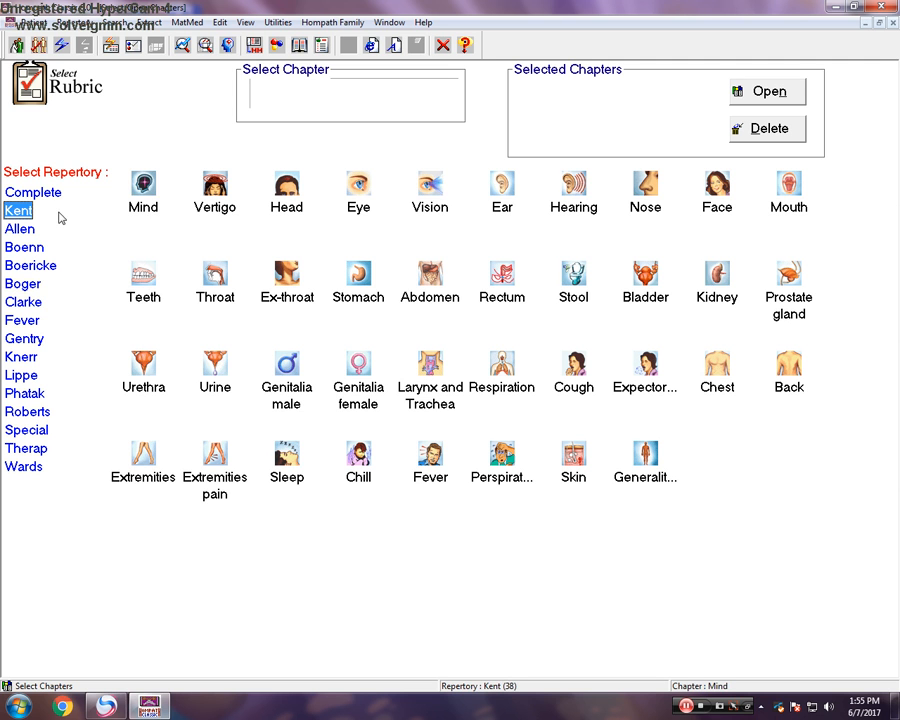
pyautogui.doubleClick(143, 200)
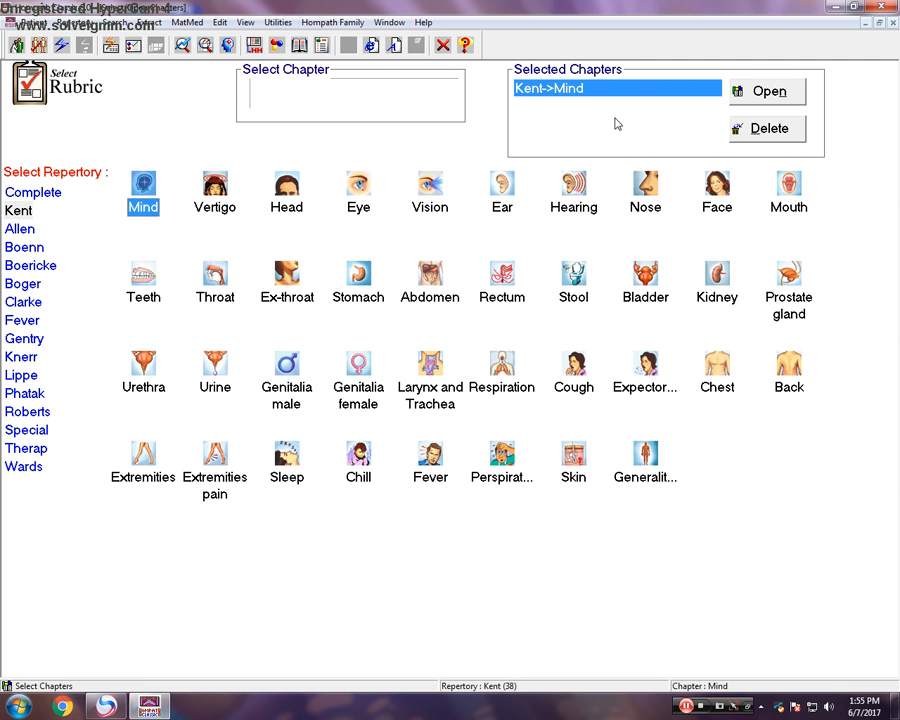
pyautogui.click(772, 95)
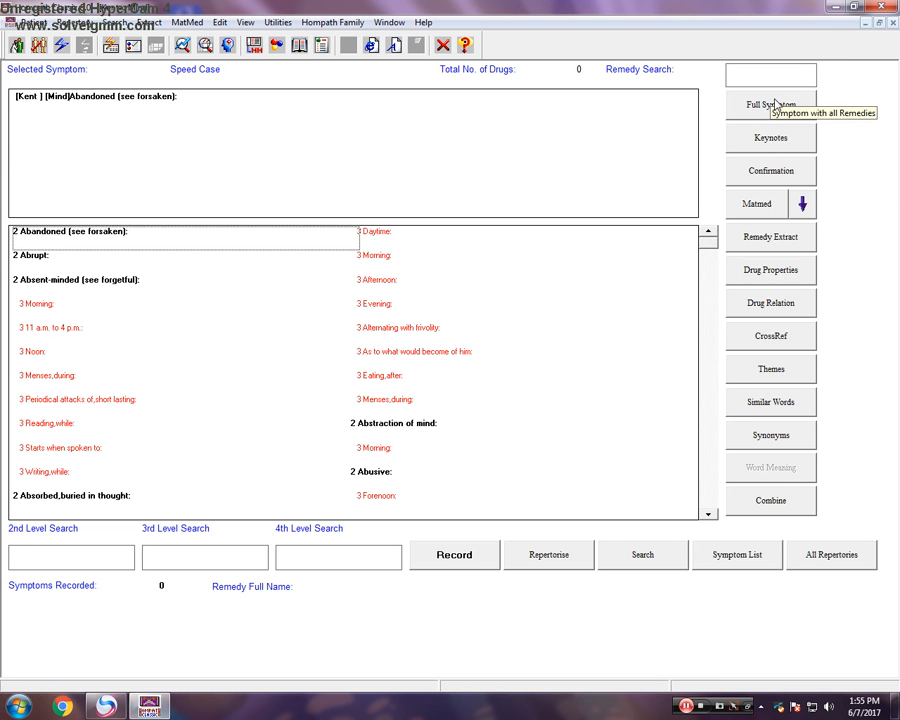
# Return to Rubric Selection and reopen the Kent repertory's Mind chapter from the selected chapters.
pyautogui.click(70, 23)
pyautogui.click(82, 38)
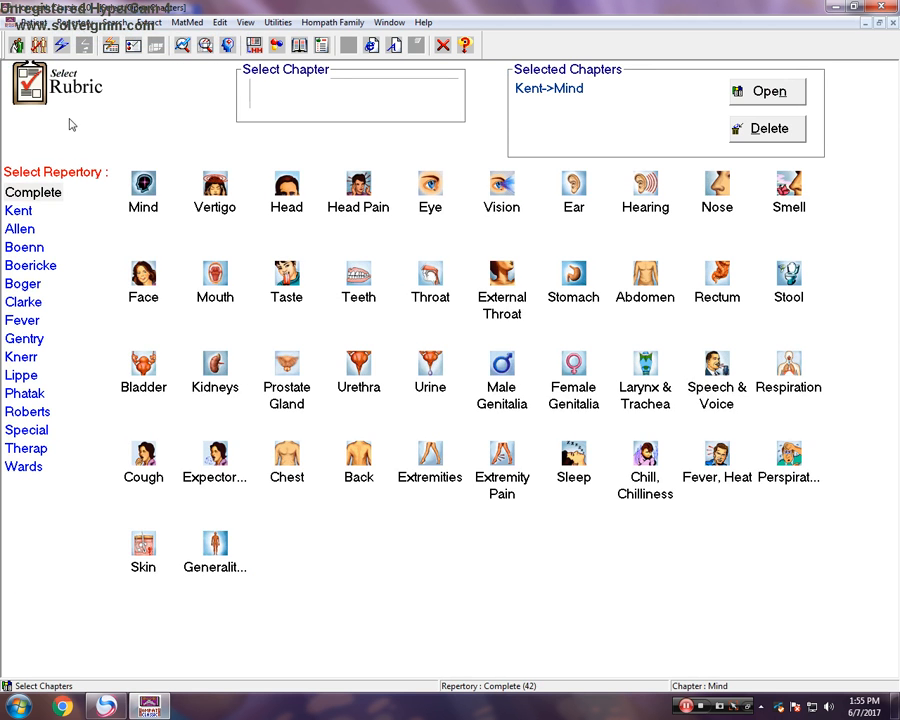
pyautogui.click(19, 212)
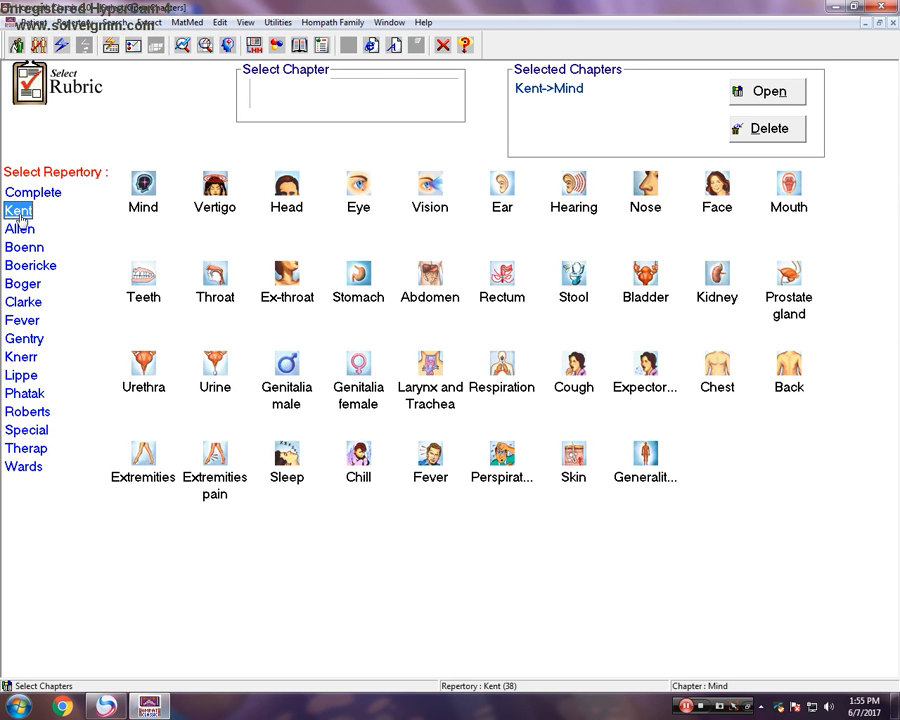
pyautogui.click(143, 195)
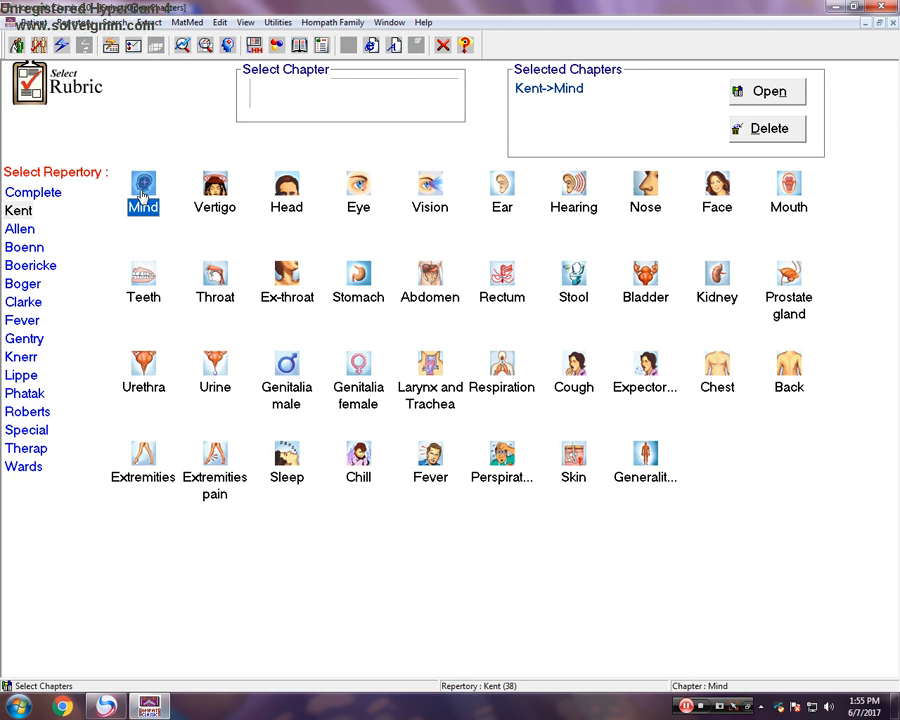
pyautogui.click(550, 92)
pyautogui.click(780, 98)
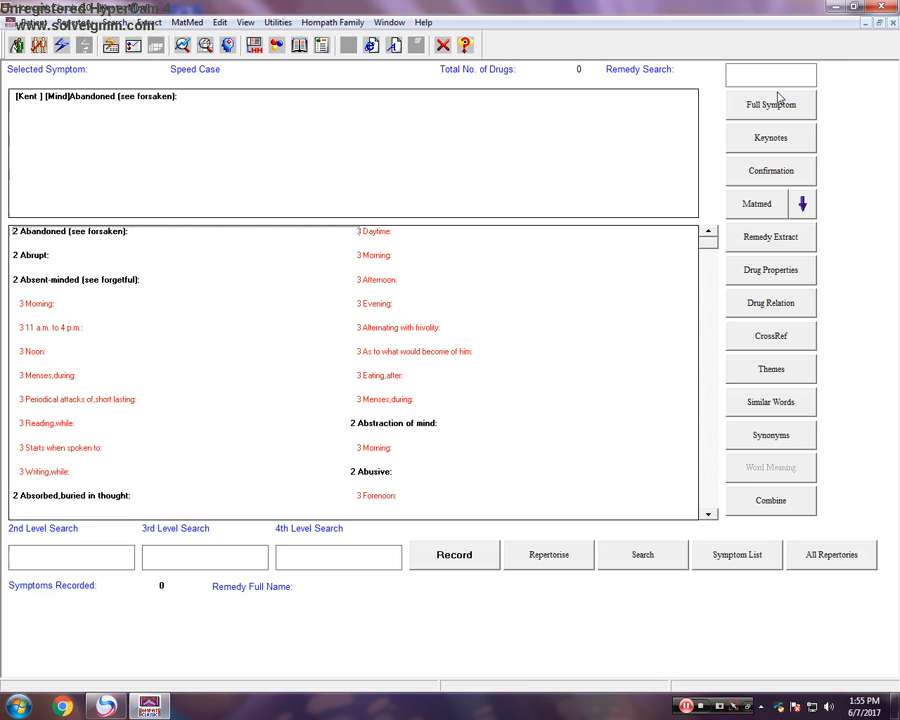
# Search the second-level rubrics of Kent's Mind chapter for "angu".
pyautogui.click(64, 569)
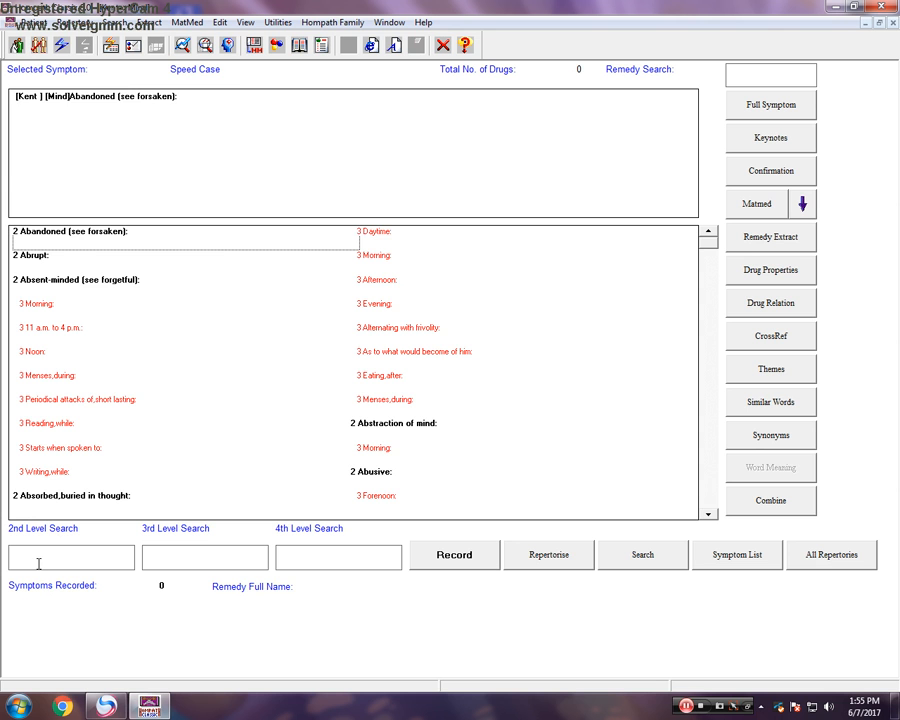
pyautogui.write('angu')
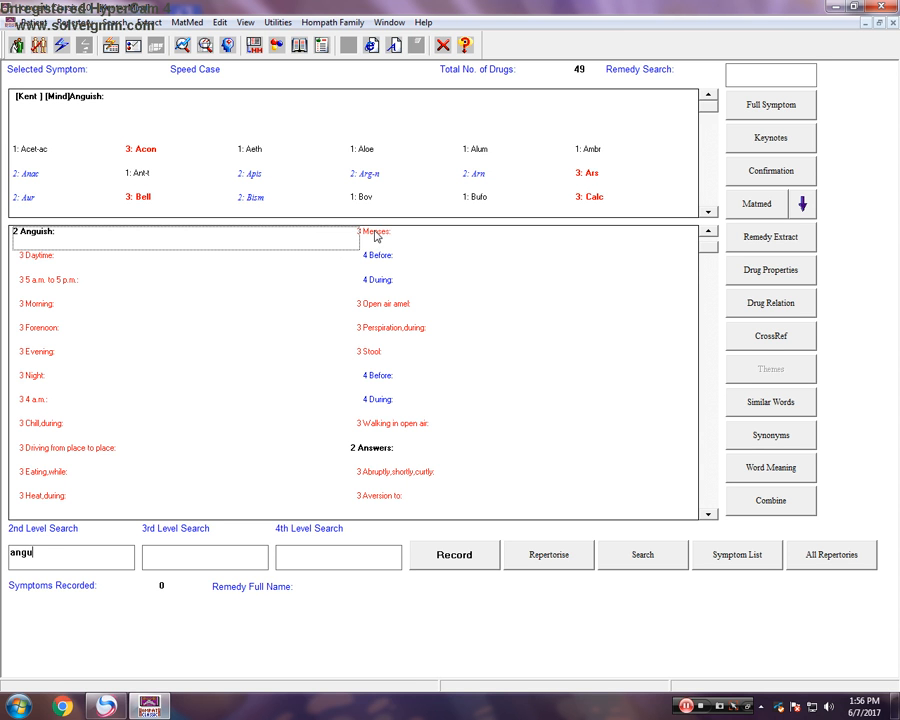
# Record the Mind rubric Anguish, Stool, During as a symptom of the speed case.
pyautogui.click(369, 354)
pyautogui.click(374, 379)
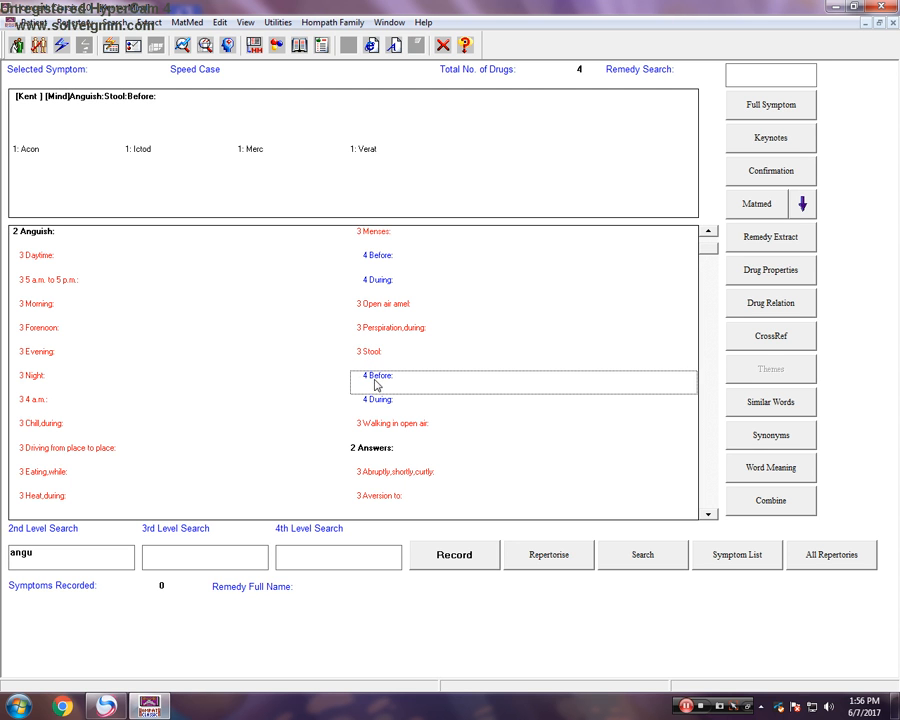
pyautogui.click(381, 403)
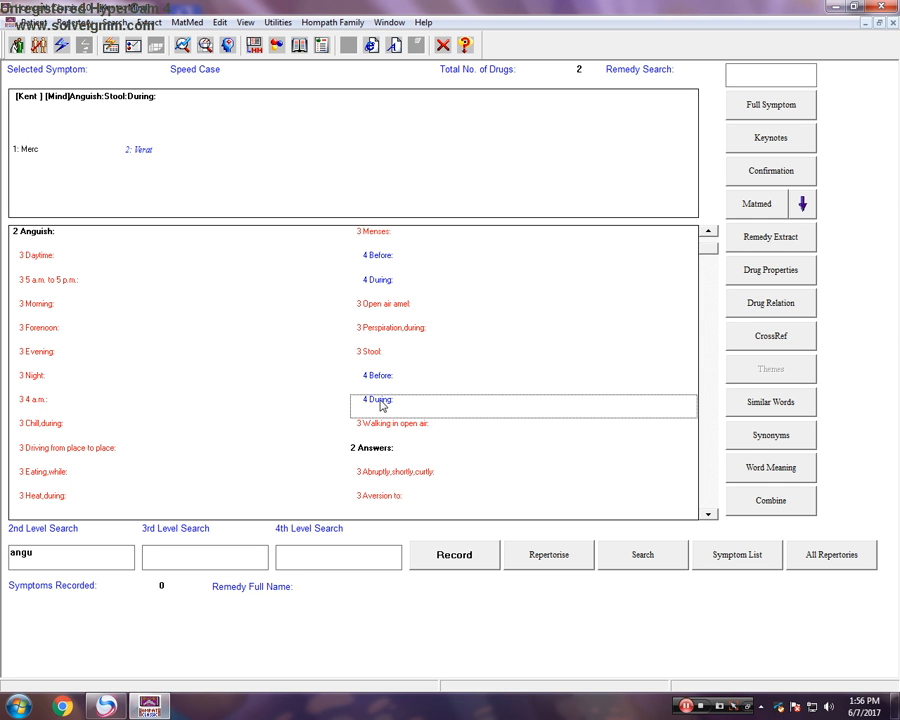
pyautogui.doubleClick(380, 402)
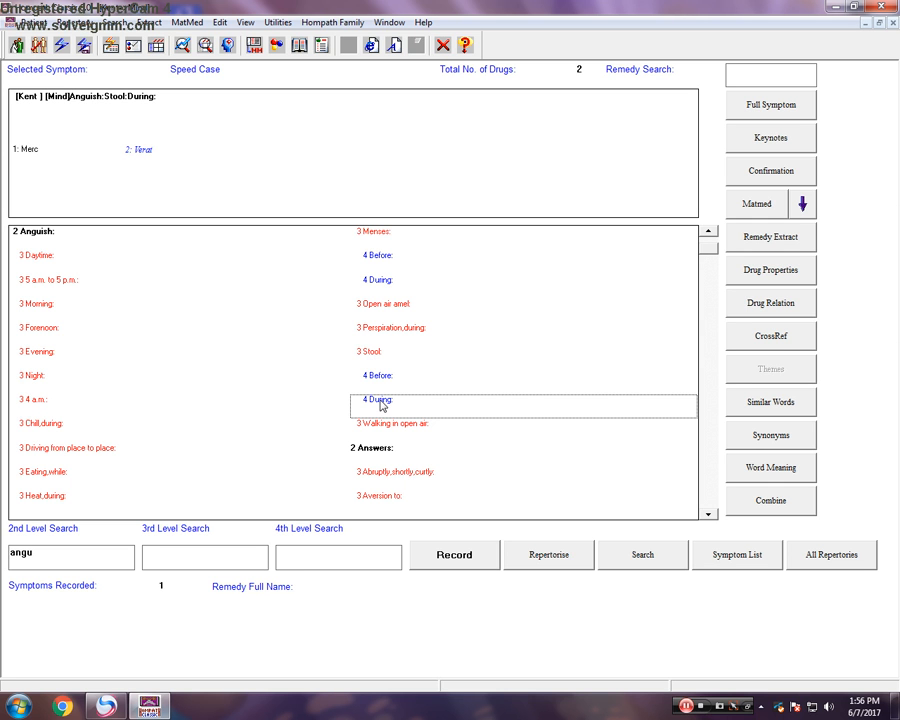
pyautogui.click(456, 558)
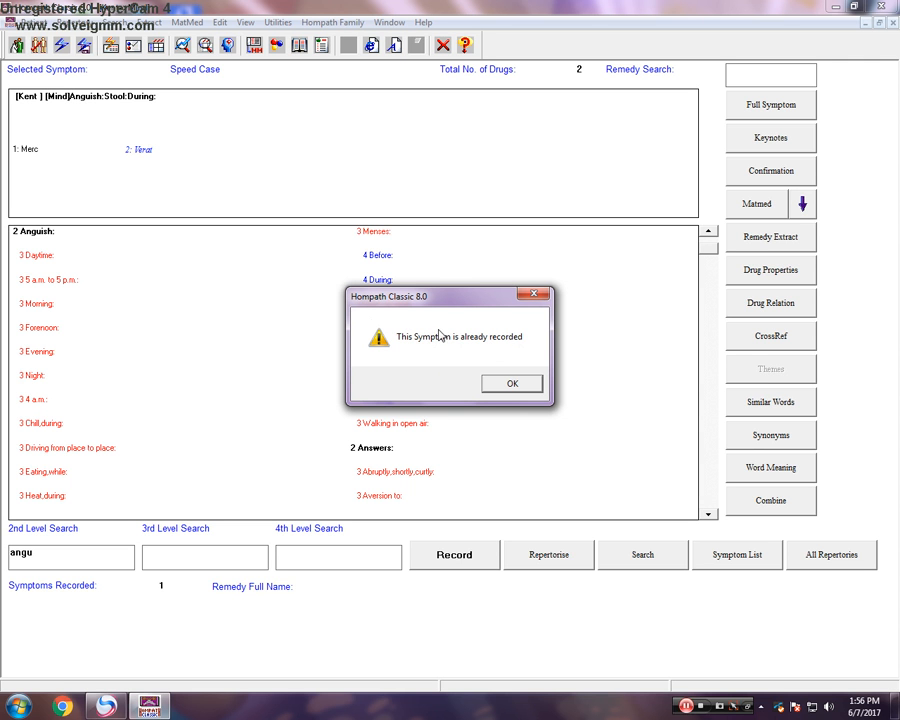
pyautogui.click(513, 382)
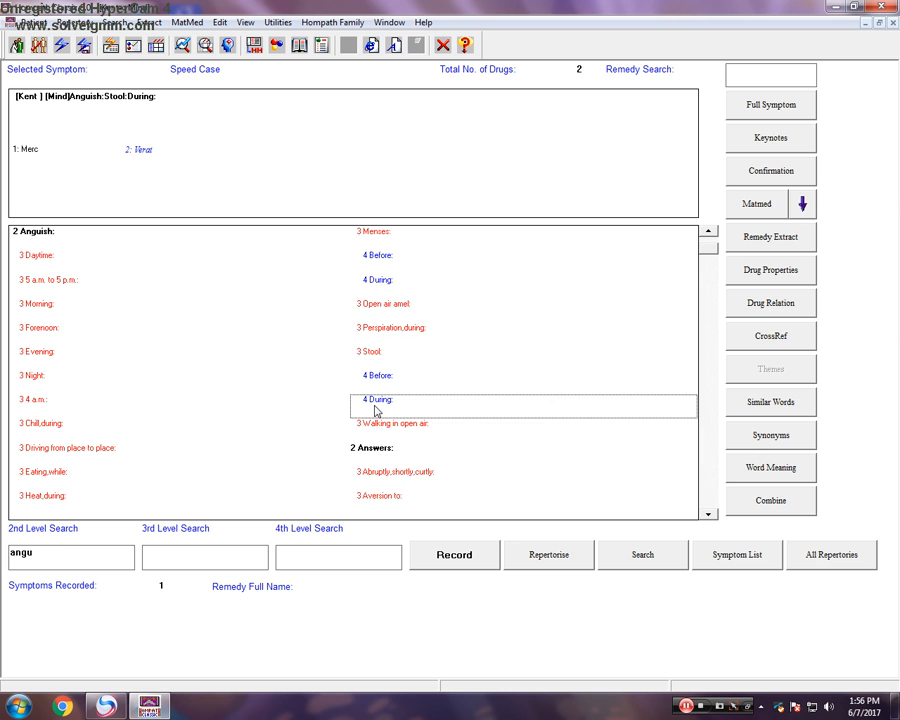
# Search the second-level rubrics of Kent's Mind chapter for "m" and "del".
pyautogui.click(62, 553)
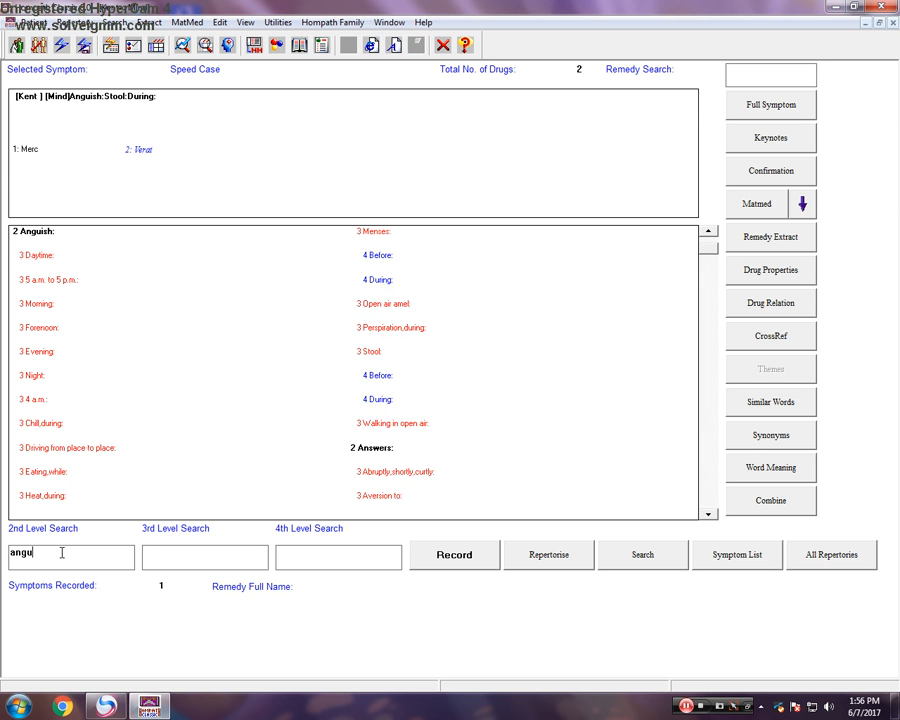
pyautogui.press('BackSpace')
pyautogui.press('BackSpace')
pyautogui.press('BackSpace')
pyautogui.press('BackSpace')
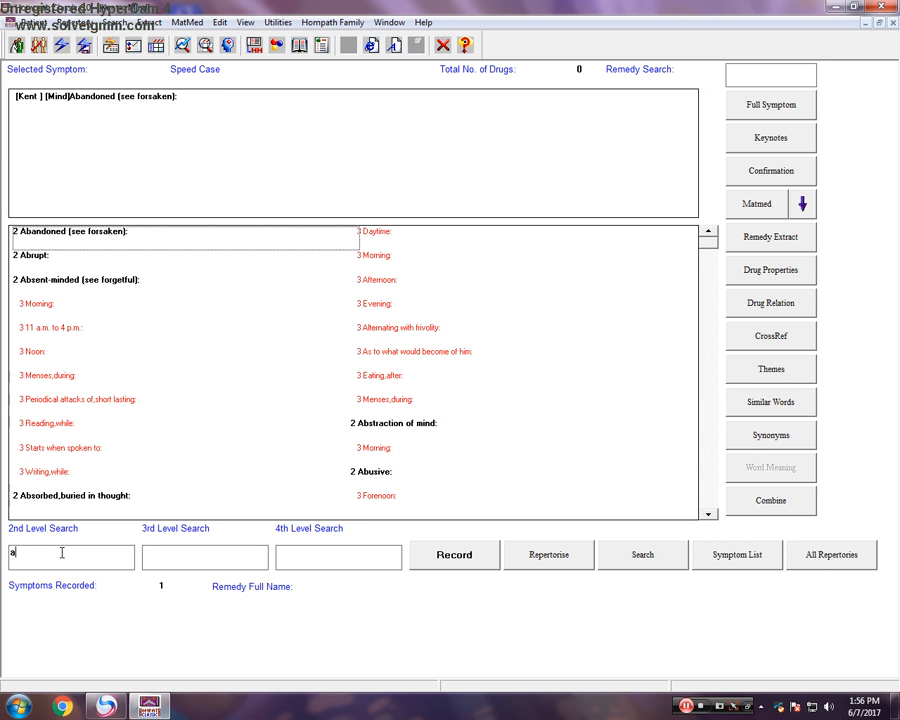
pyautogui.write('m')
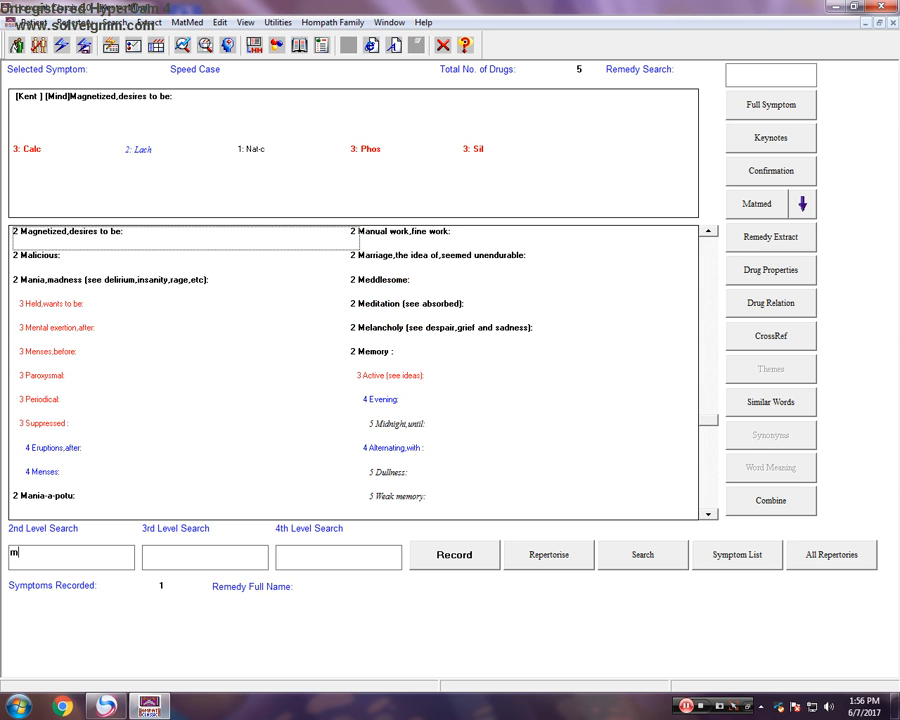
pyautogui.press('BackSpace')
pyautogui.write('de')
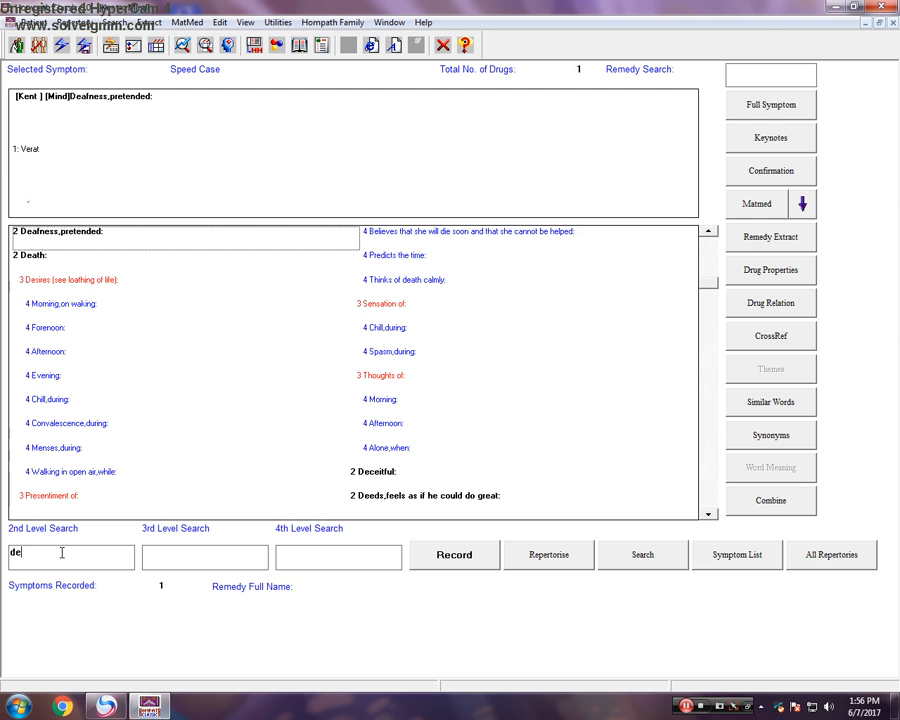
pyautogui.write('l')
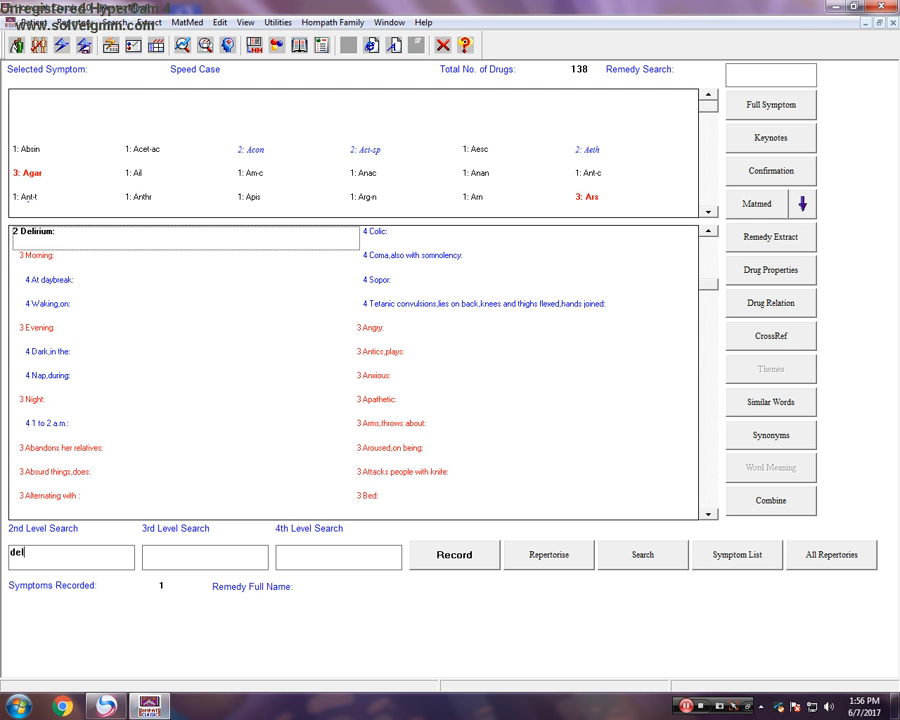
# Search the Mind chapter for "fear" at the second level and "de" at the third level.
pyautogui.press('BackSpace')
pyautogui.press('BackSpace')
pyautogui.press('BackSpace')
pyautogui.write('fear')
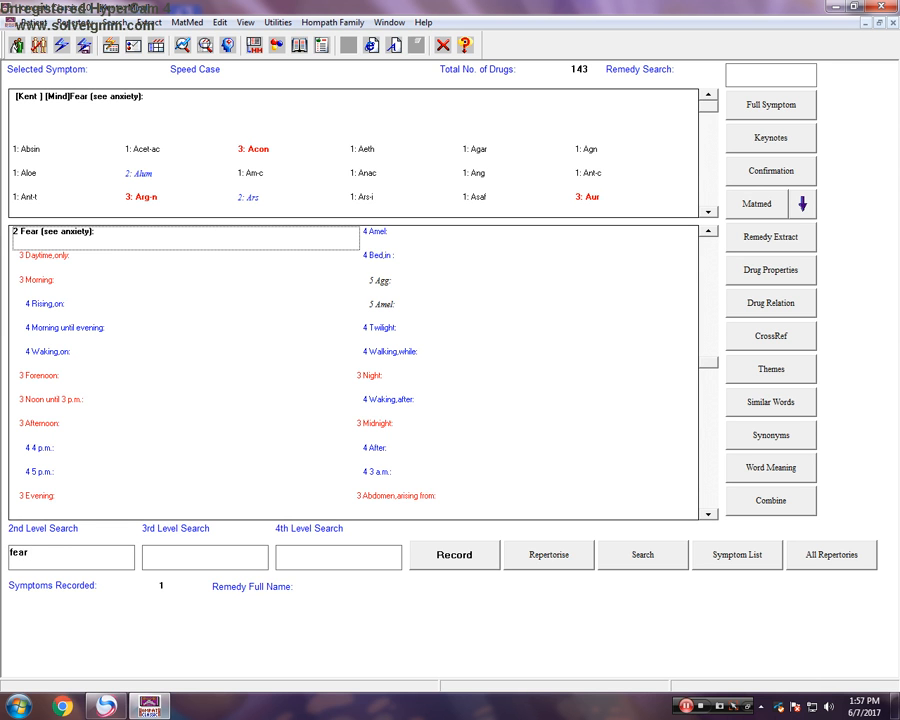
pyautogui.click(158, 552)
pyautogui.write('de')
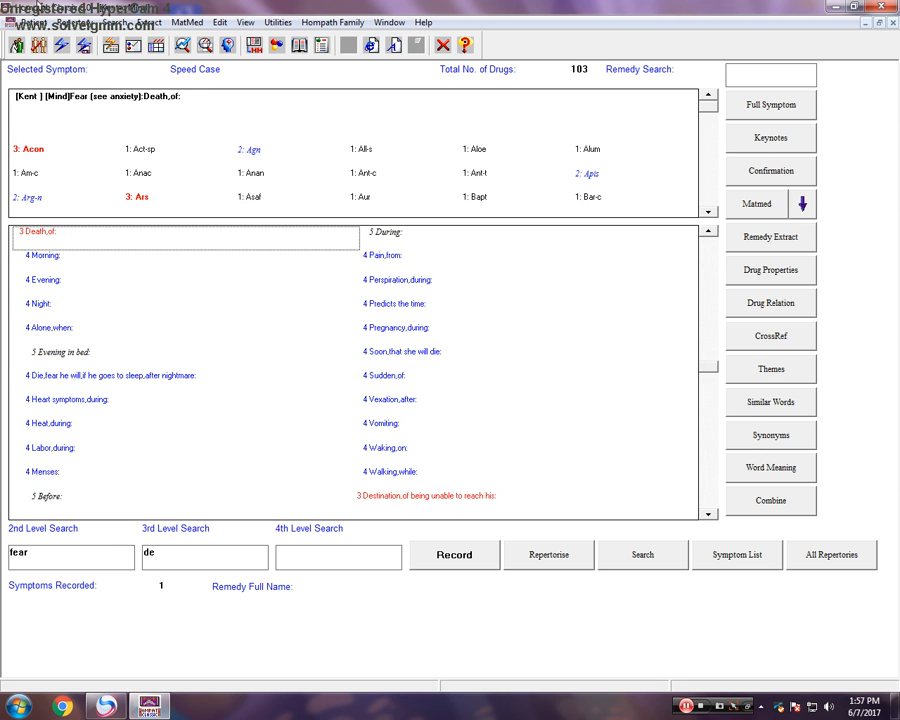
# Look through the sub-rubrics of Fear, Death of, and record Alone when, Evening in bed.
pyautogui.click(48, 258)
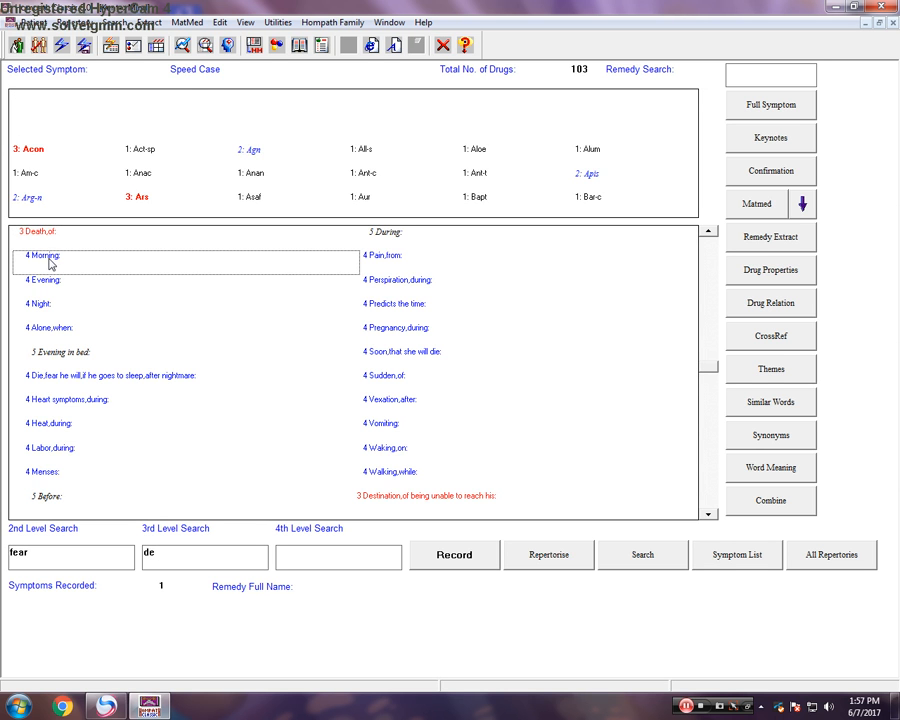
pyautogui.click(48, 283)
pyautogui.click(48, 312)
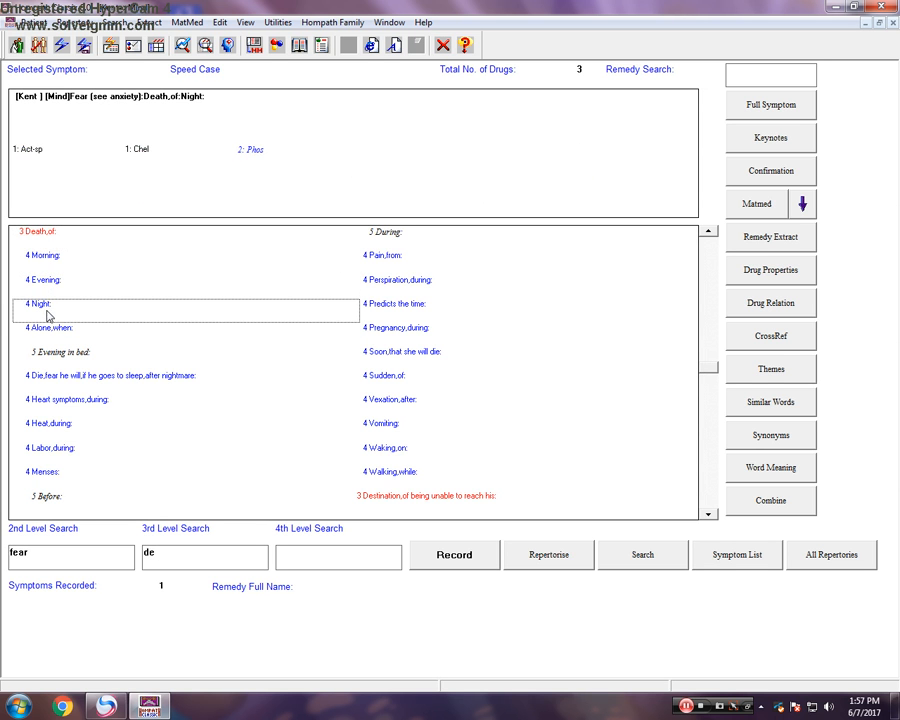
pyautogui.click(51, 333)
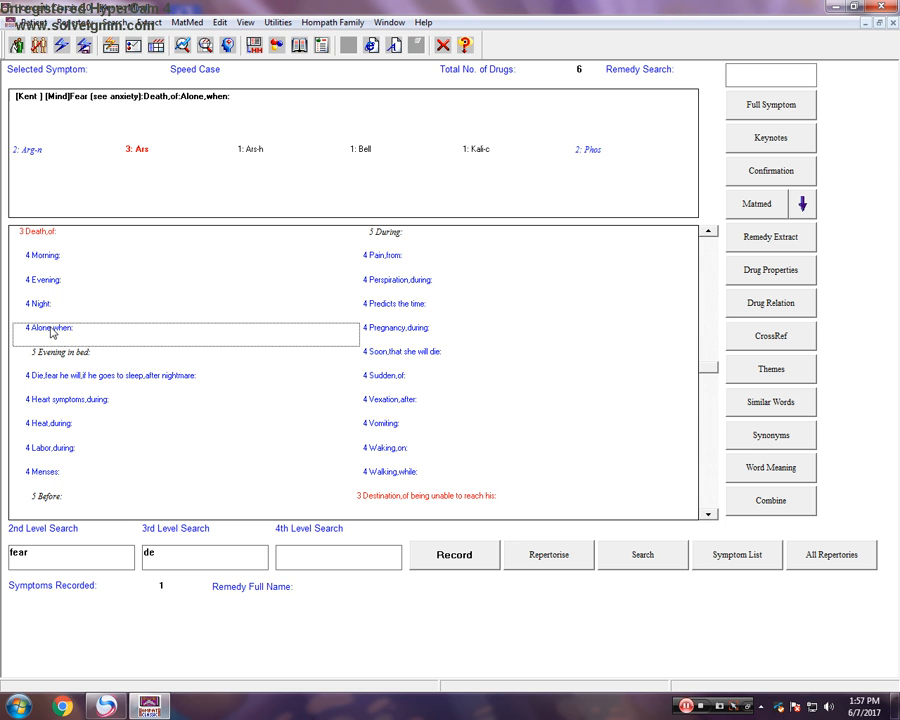
pyautogui.click(49, 353)
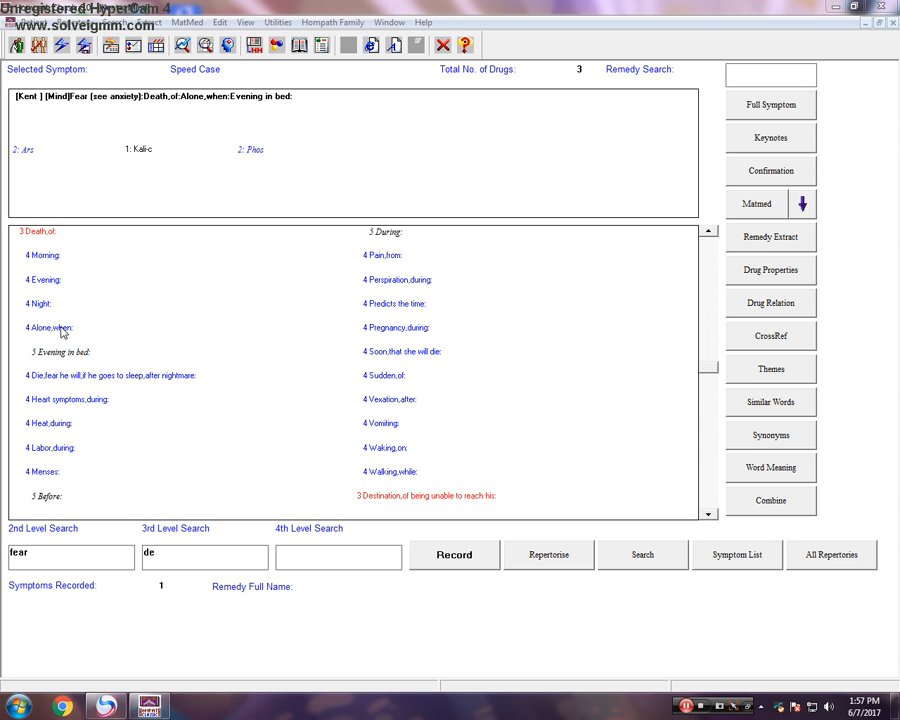
pyautogui.click(50, 356)
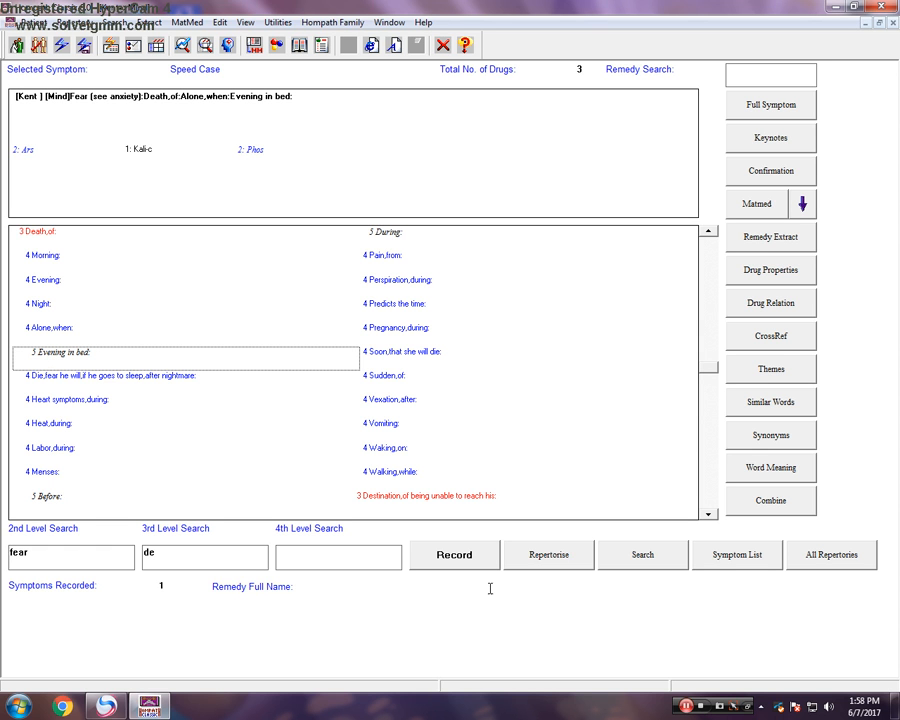
pyautogui.doubleClick(47, 359)
# Return to Rubric Selection, add the Kent repertory's Stomach chapter to the selected chapters and open it.
pyautogui.click(56, 22)
pyautogui.click(62, 38)
pyautogui.click(76, 23)
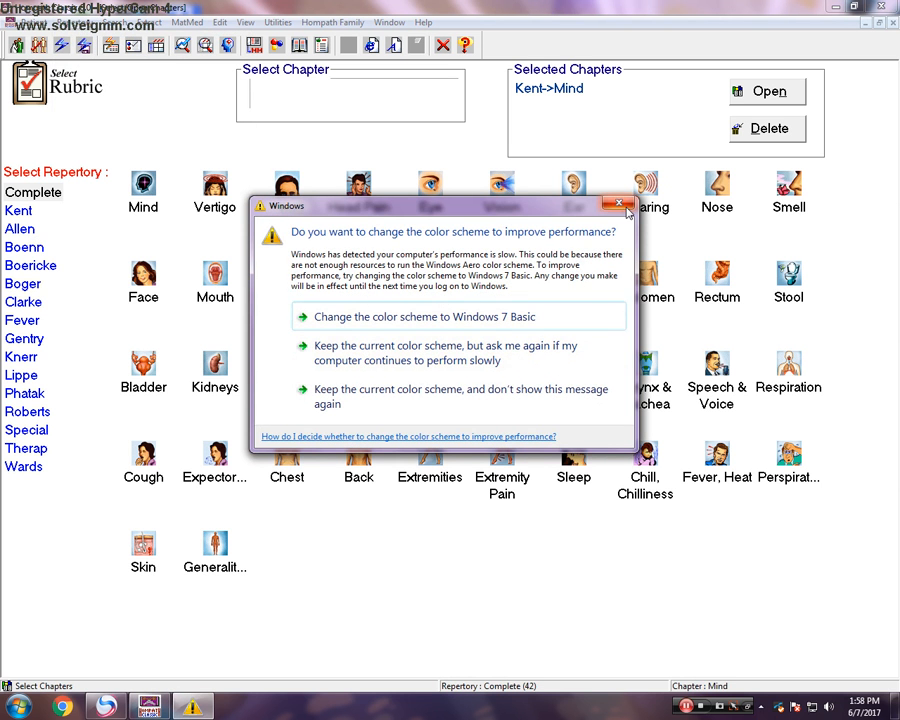
pyautogui.click(624, 207)
pyautogui.click(19, 211)
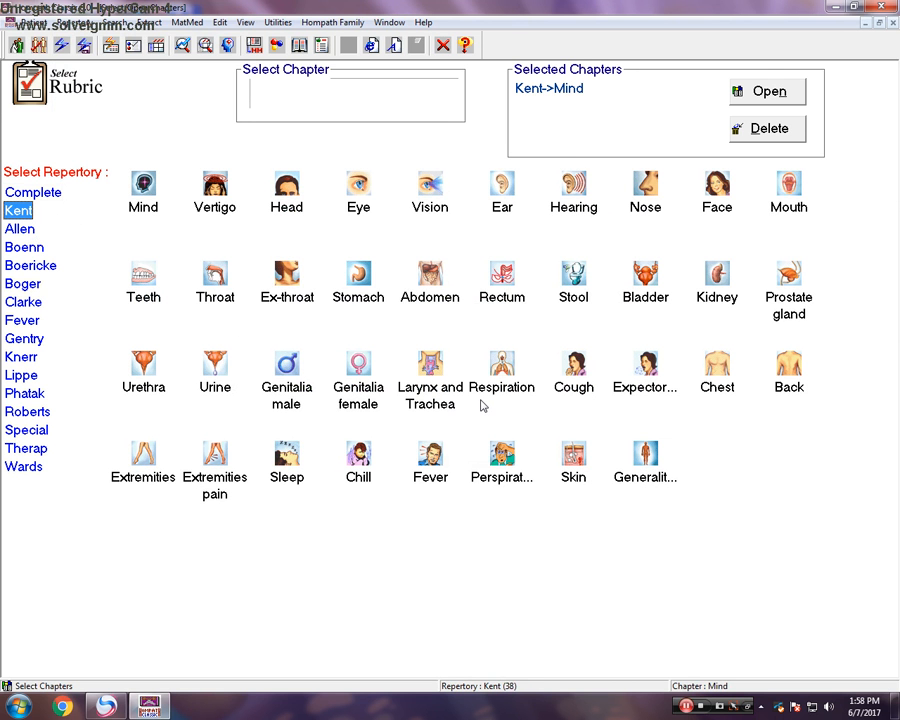
pyautogui.doubleClick(368, 283)
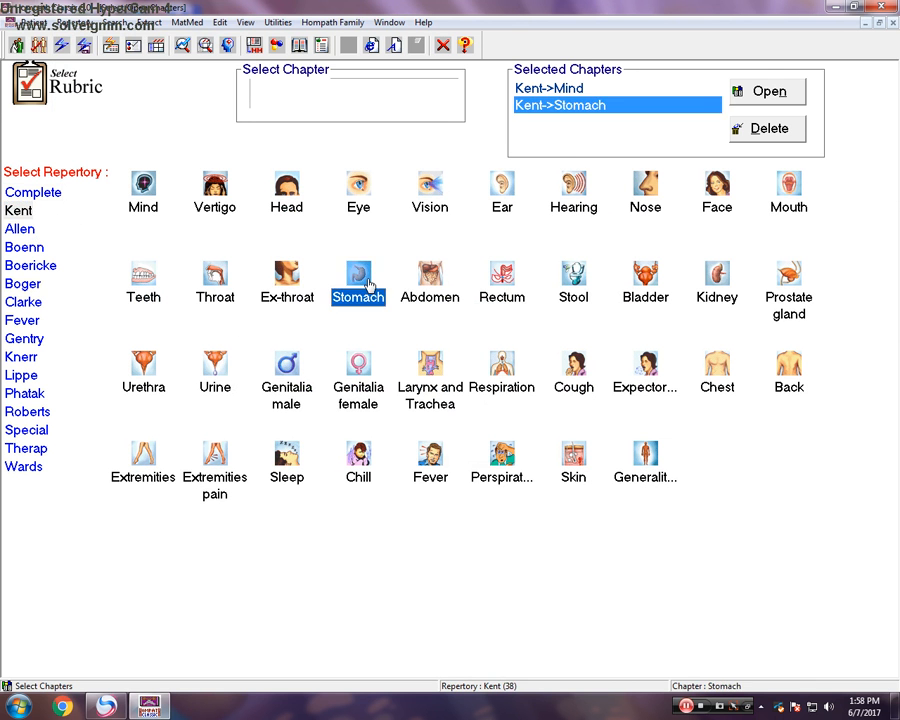
pyautogui.click(766, 92)
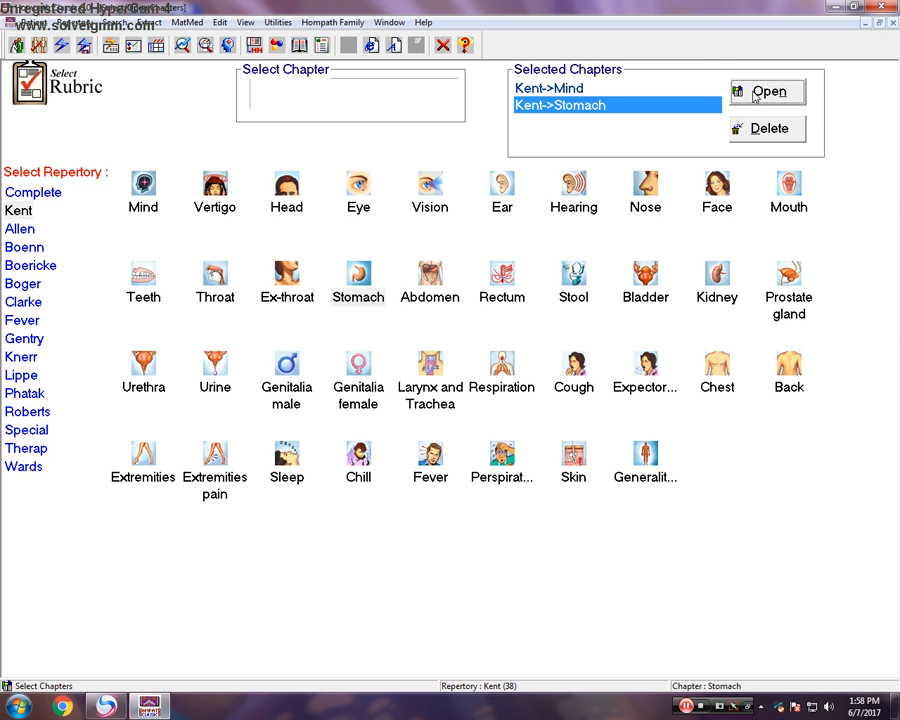
# Search the Stomach chapter for "desir" at the second level and "ic" at the third level.
pyautogui.click(55, 558)
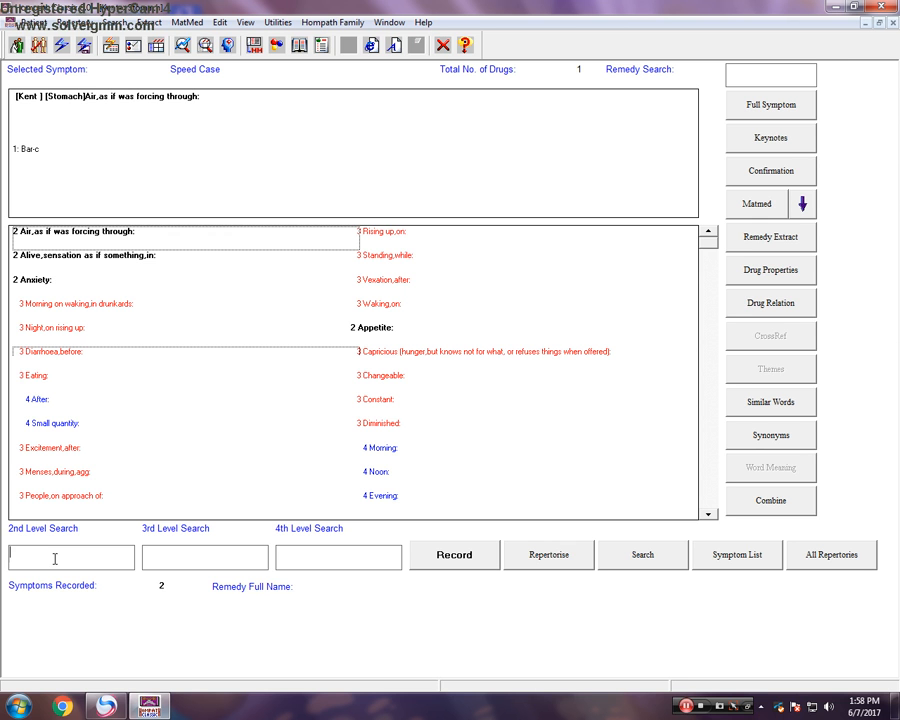
pyautogui.write('desir')
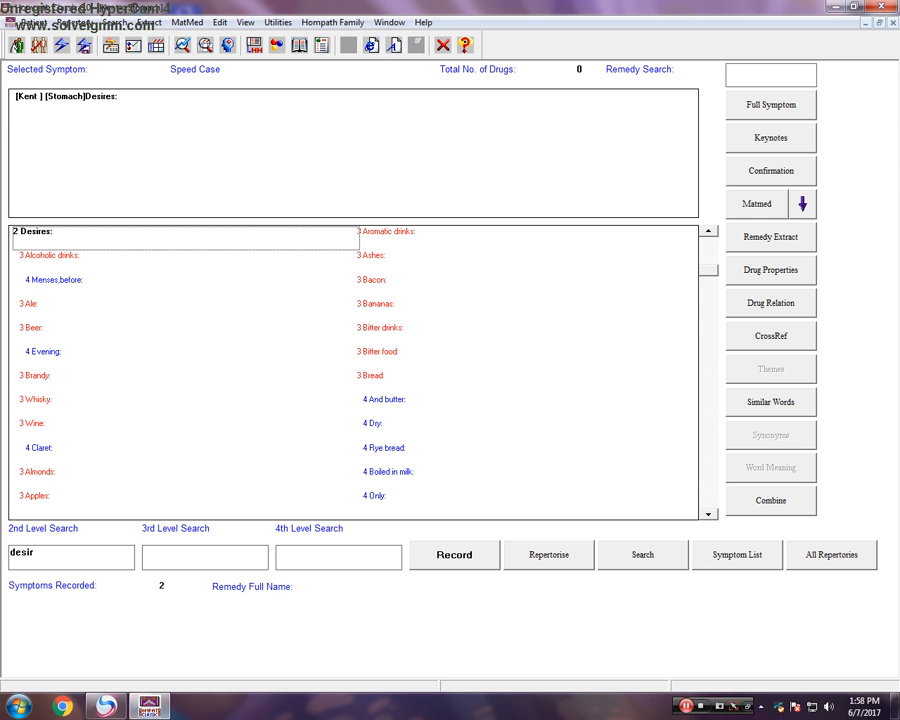
pyautogui.click(161, 553)
pyautogui.write('ic')
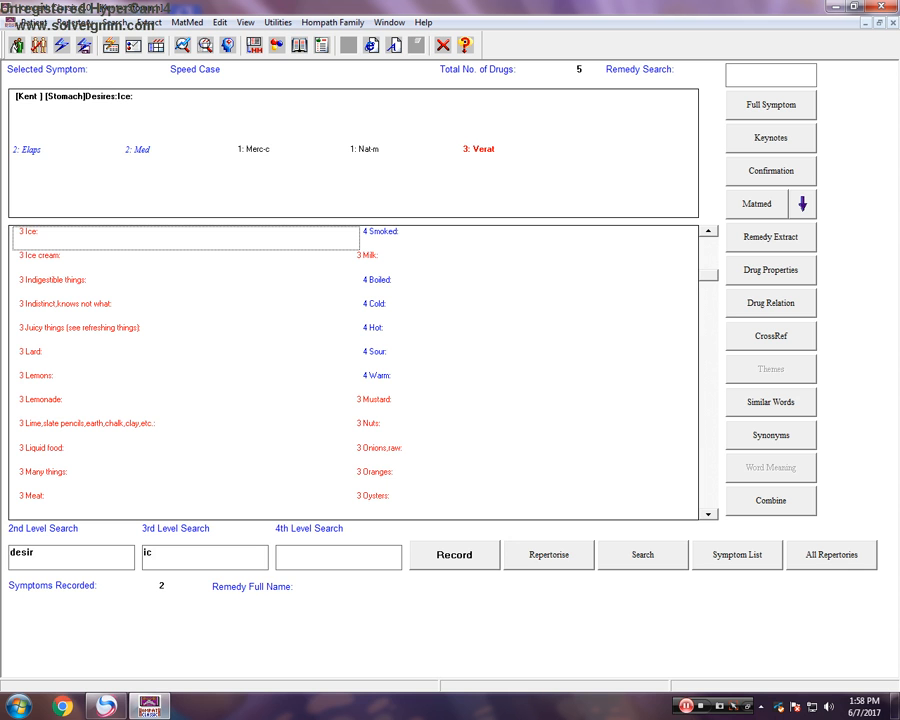
# Look through the Stomach Desires rubrics from Ice cream to Lemons and record Desires, Lemons.
pyautogui.click(44, 258)
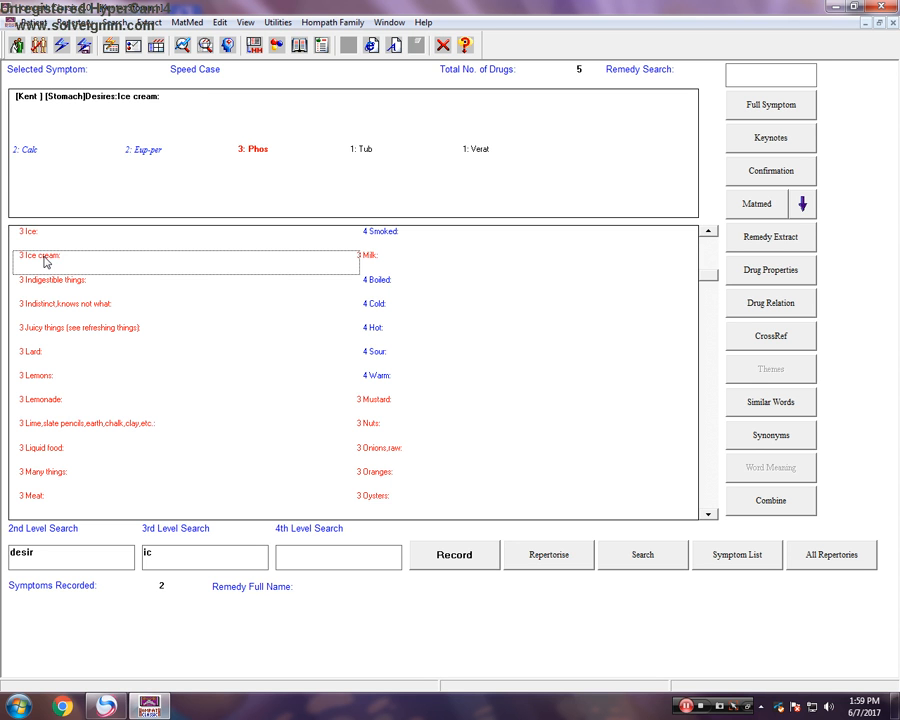
pyautogui.click(44, 285)
pyautogui.click(50, 314)
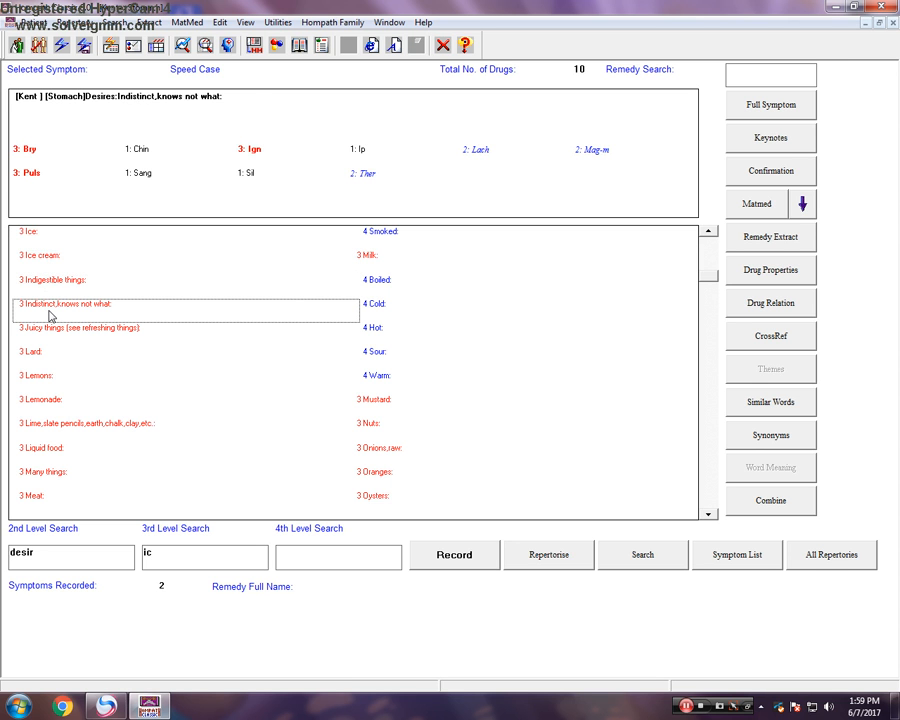
pyautogui.click(58, 331)
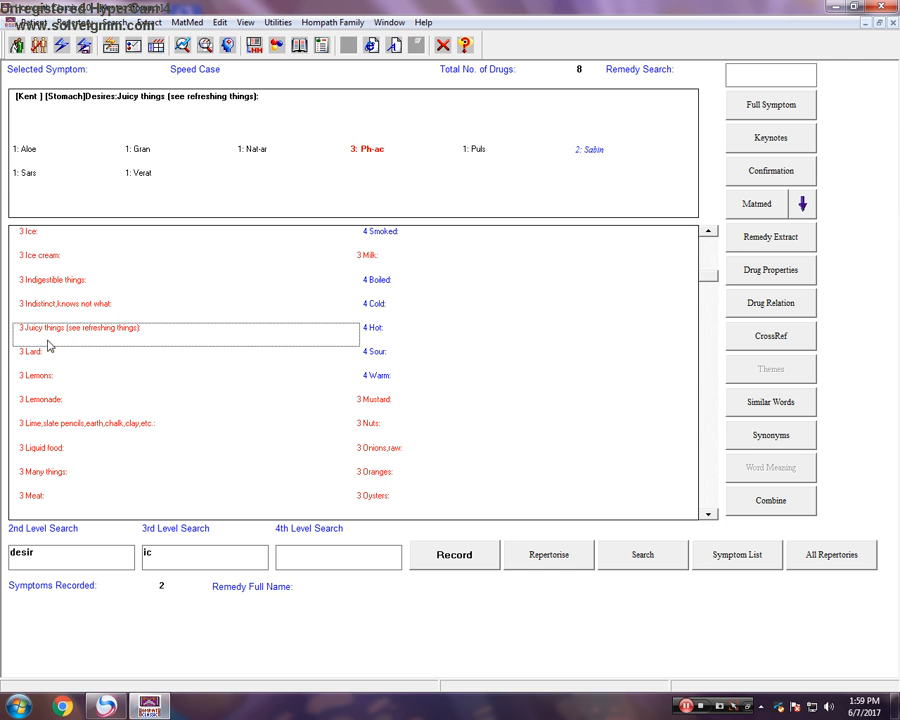
pyautogui.click(34, 352)
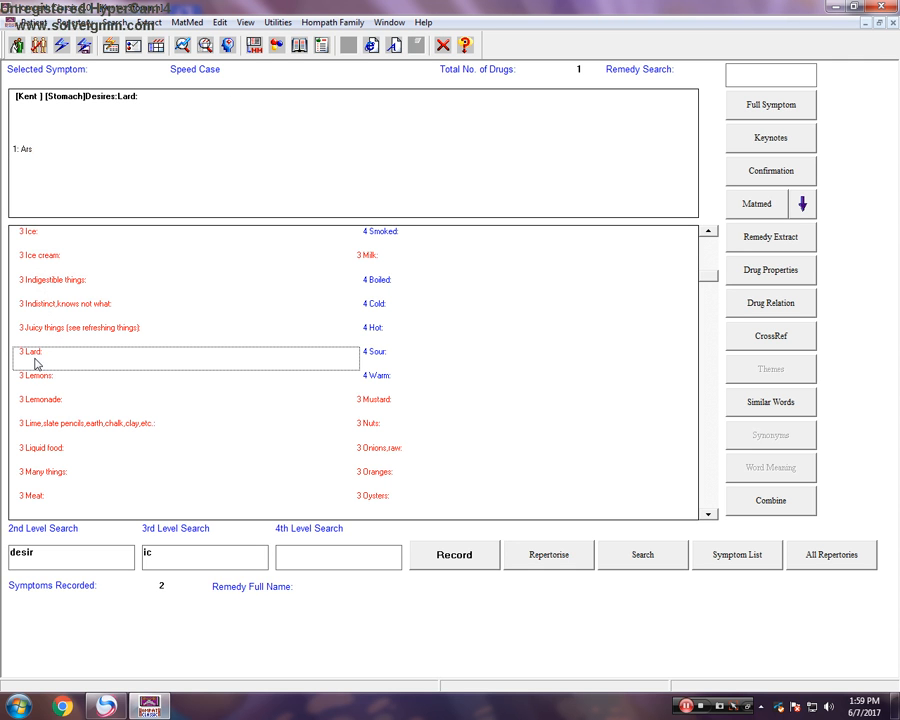
pyautogui.click(48, 377)
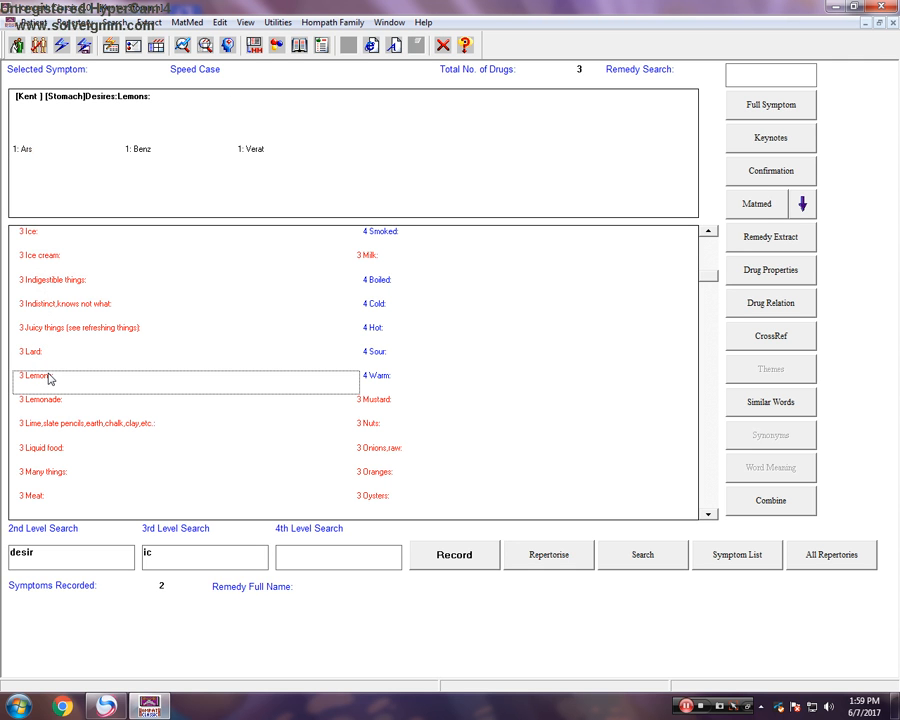
pyautogui.doubleClick(38, 383)
# Clear the previous level searches and search the second-level rubrics of the Stomach chapter for "aver".
pyautogui.click(159, 561)
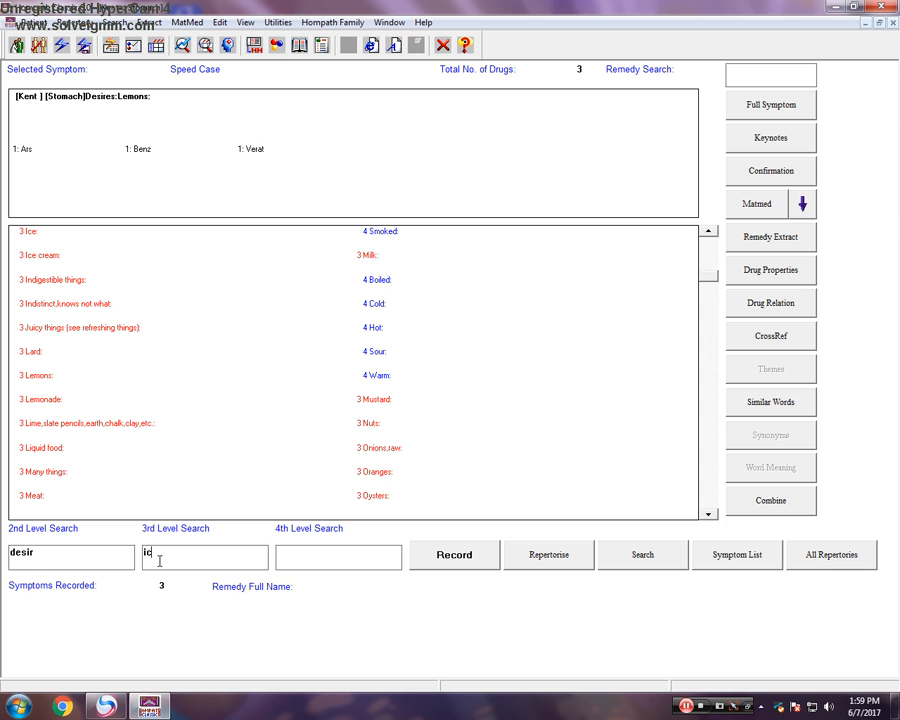
pyautogui.press('BackSpace')
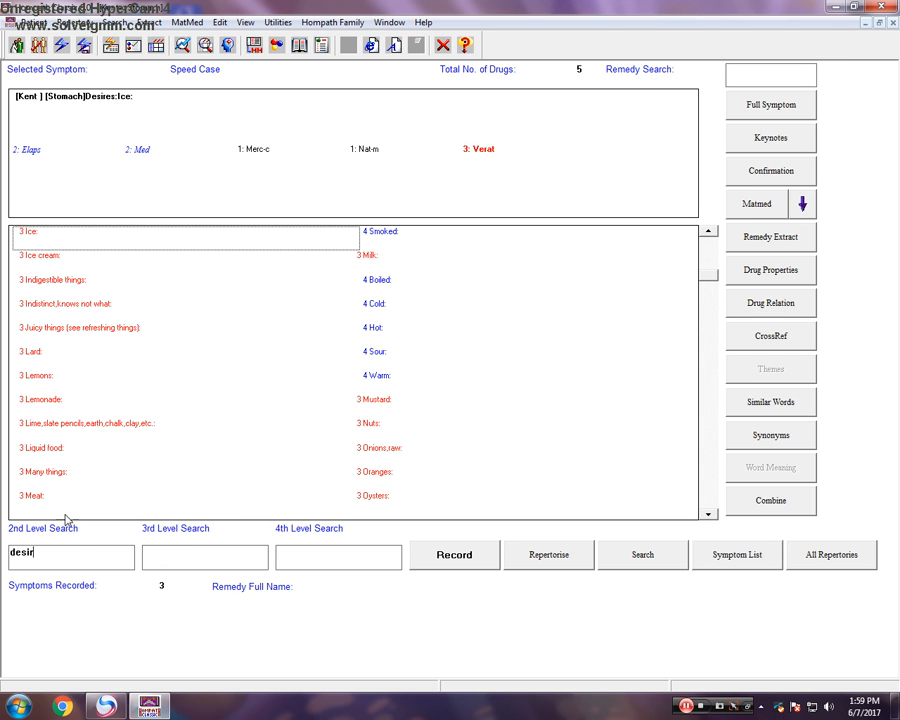
pyautogui.press('BackSpace')
pyautogui.press('BackSpace')
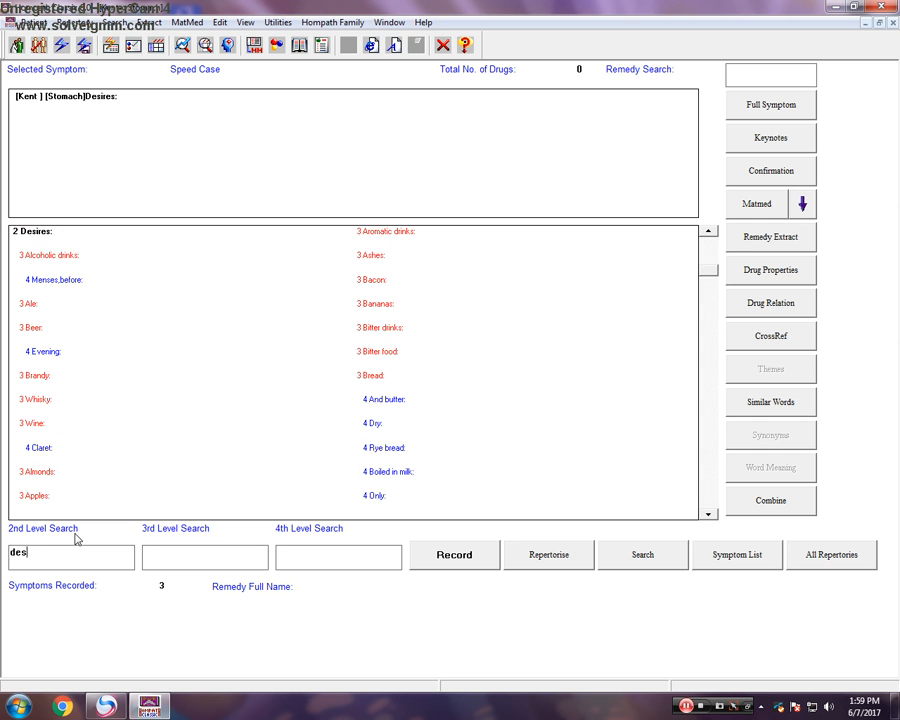
pyautogui.press('BackSpace')
pyautogui.press('BackSpace')
pyautogui.press('BackSpace')
pyautogui.write('aver')
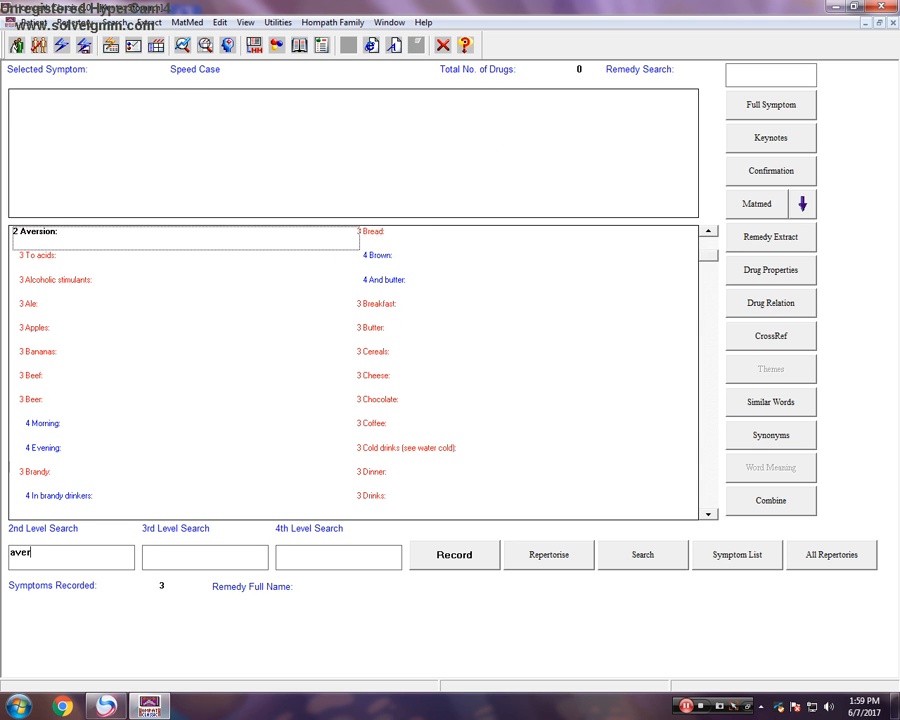
# Look through the remedies of the Stomach Aversion rubrics from To acids down to Brandy, including Beer in the morning and evening.
pyautogui.click(44, 258)
pyautogui.click(55, 281)
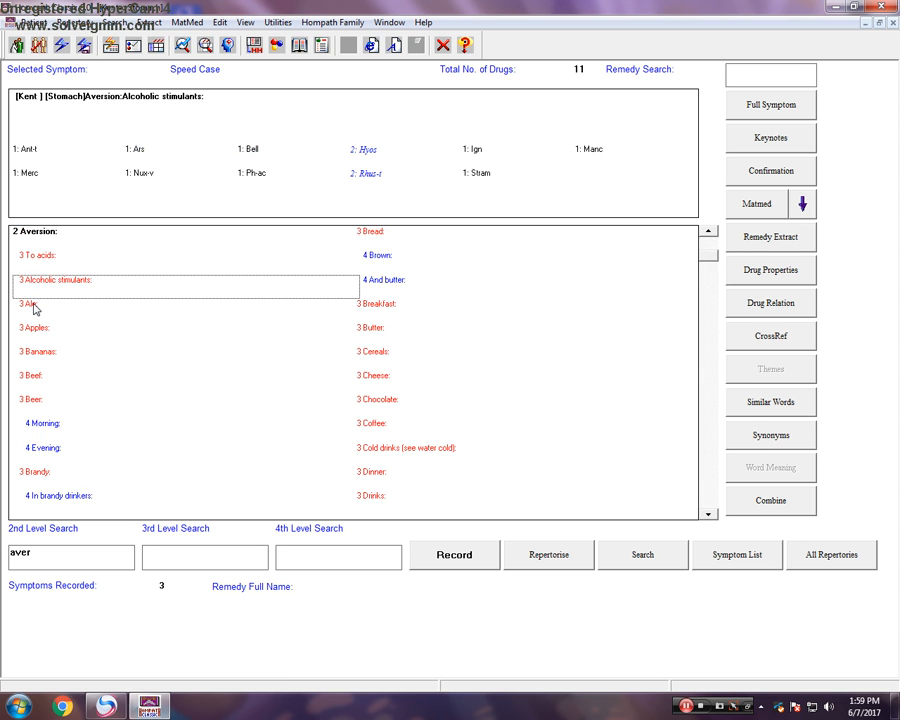
pyautogui.click(33, 307)
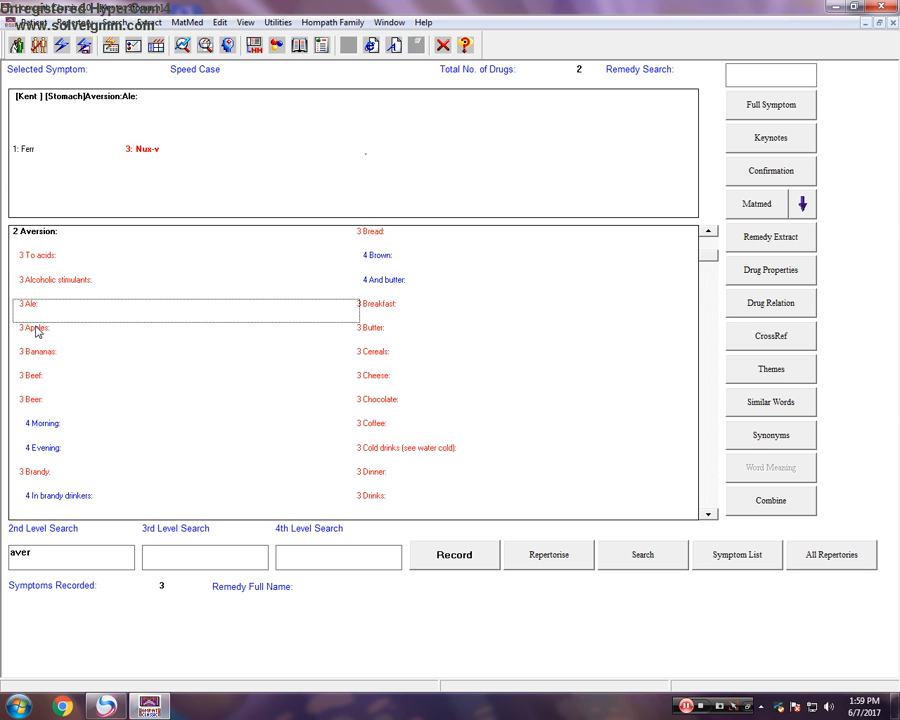
pyautogui.click(35, 329)
pyautogui.click(40, 355)
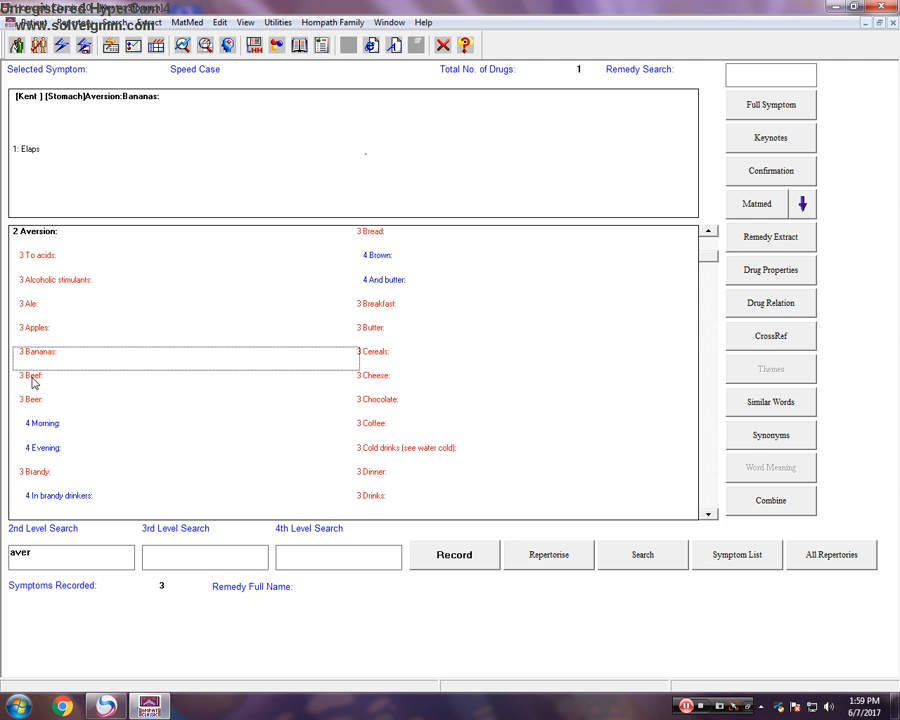
pyautogui.click(33, 379)
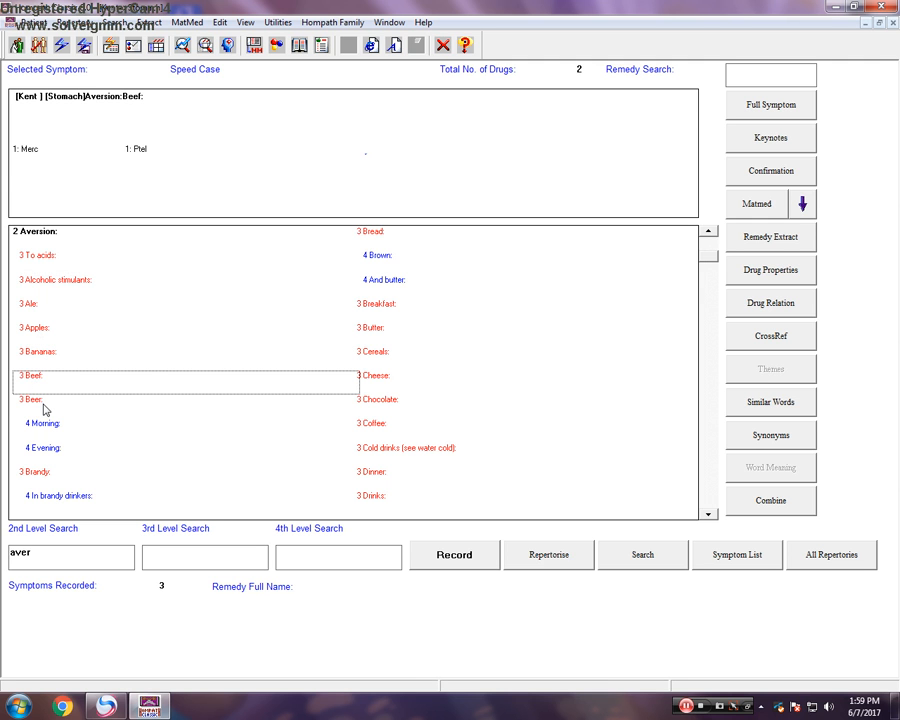
pyautogui.click(40, 401)
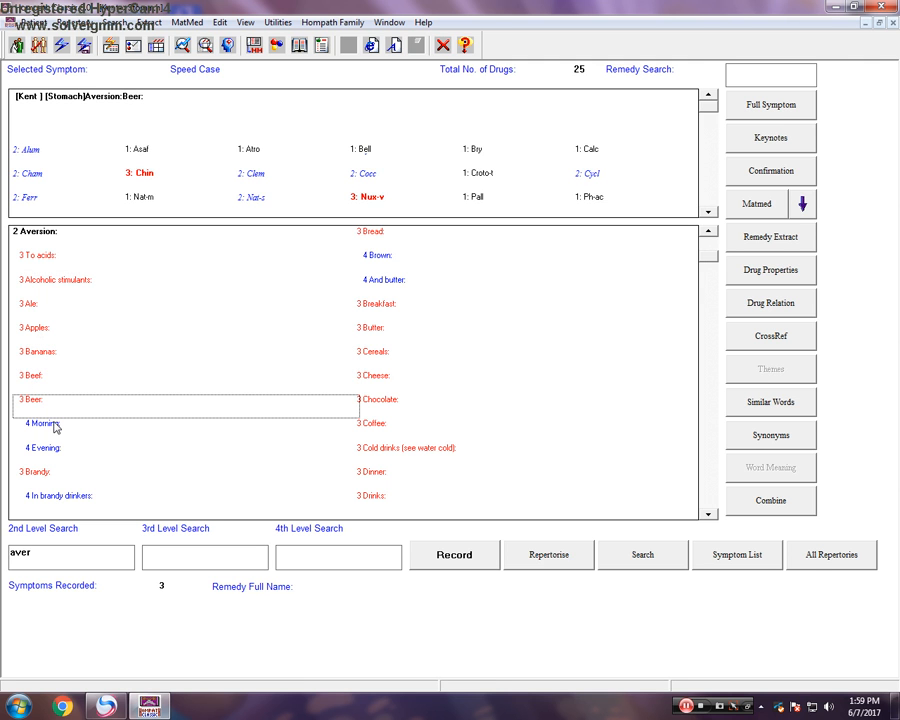
pyautogui.click(52, 424)
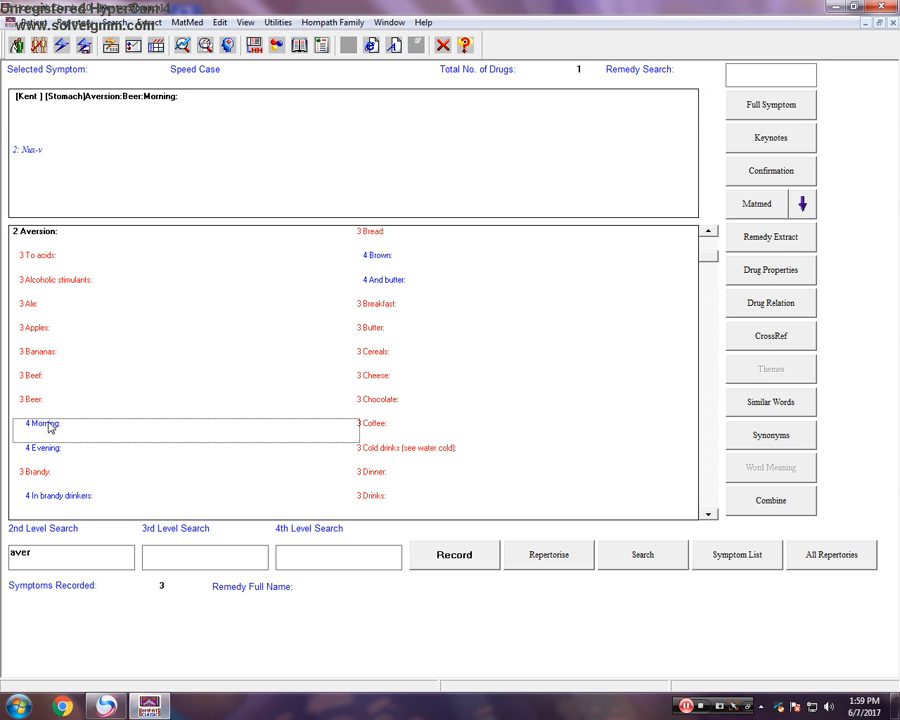
pyautogui.click(44, 450)
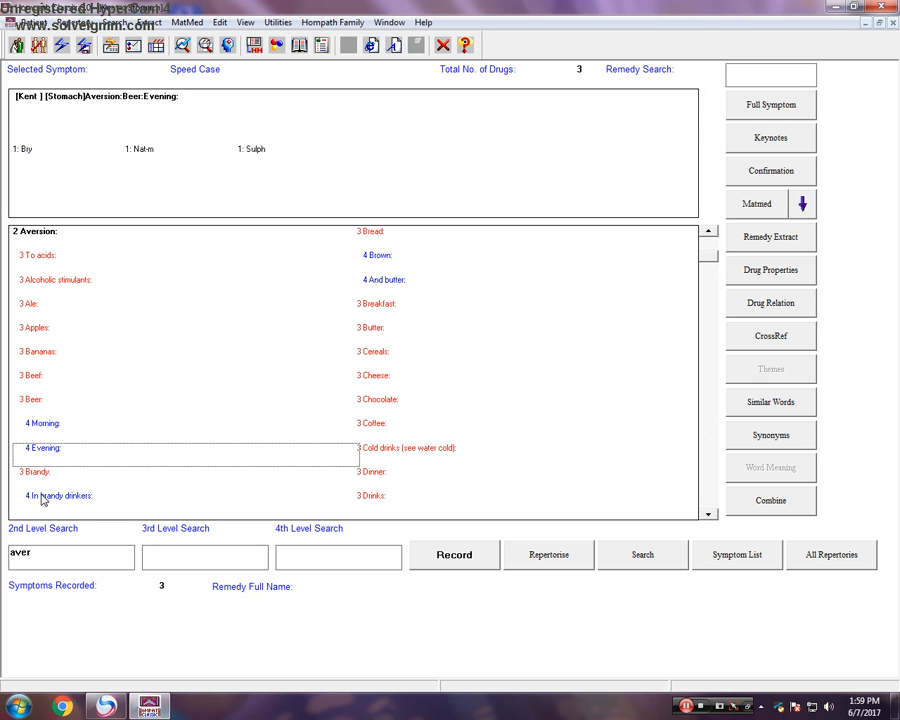
pyautogui.click(33, 476)
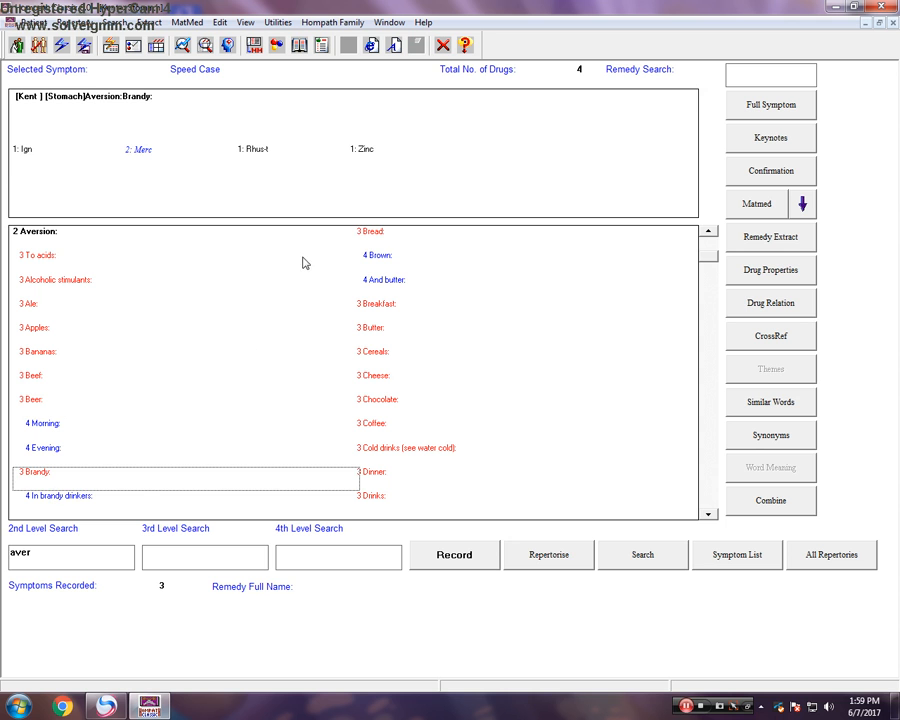
# Look through the remedies of the Stomach Aversion rubrics from Bread to Drinks.
pyautogui.click(379, 238)
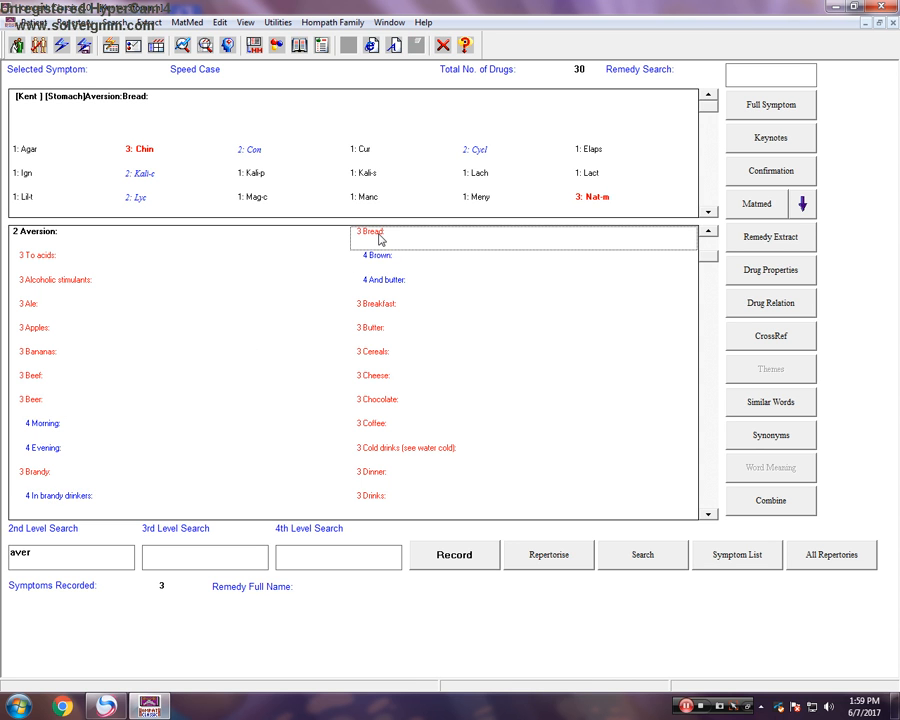
pyautogui.click(380, 270)
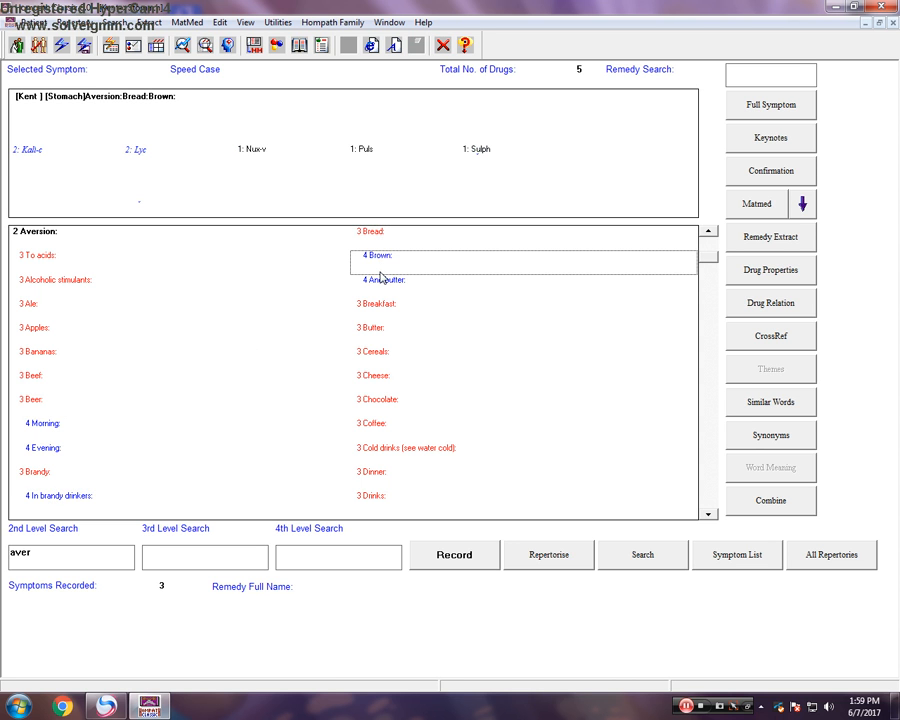
pyautogui.click(380, 305)
pyautogui.click(367, 328)
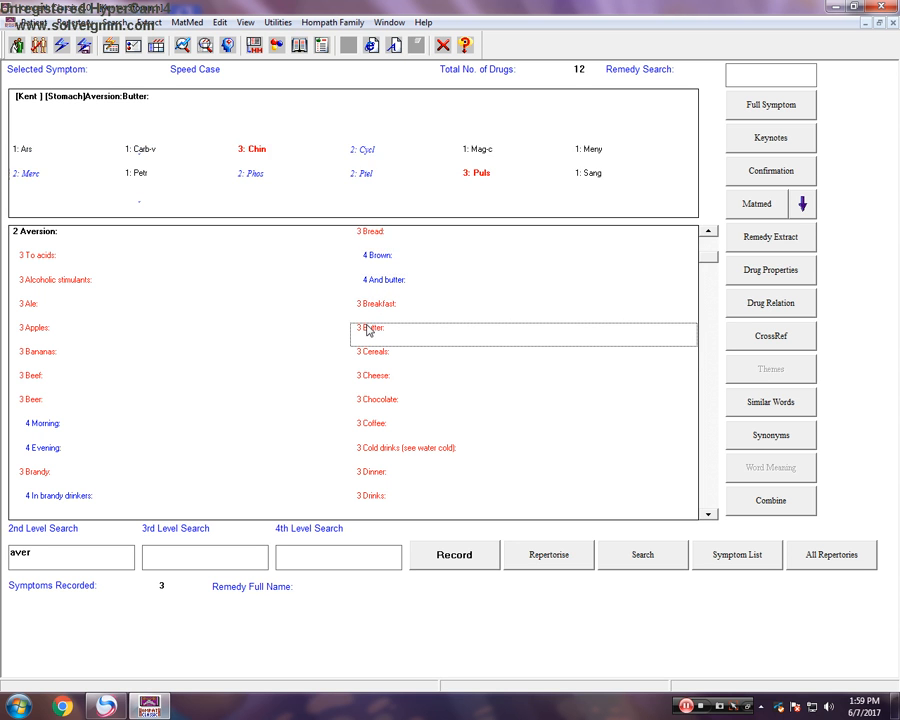
pyautogui.click(372, 360)
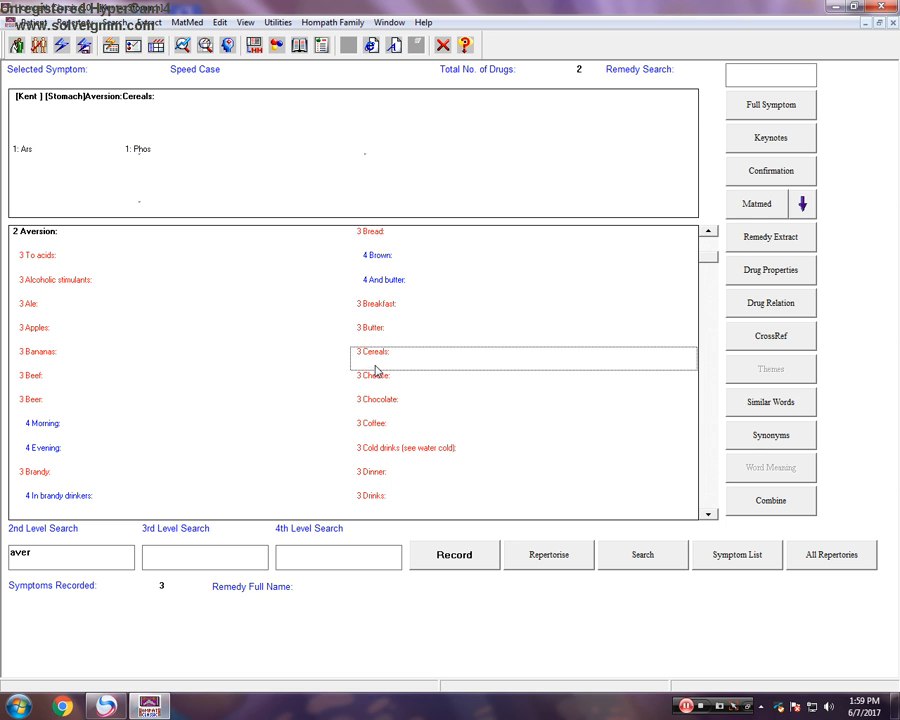
pyautogui.click(376, 378)
pyautogui.click(376, 400)
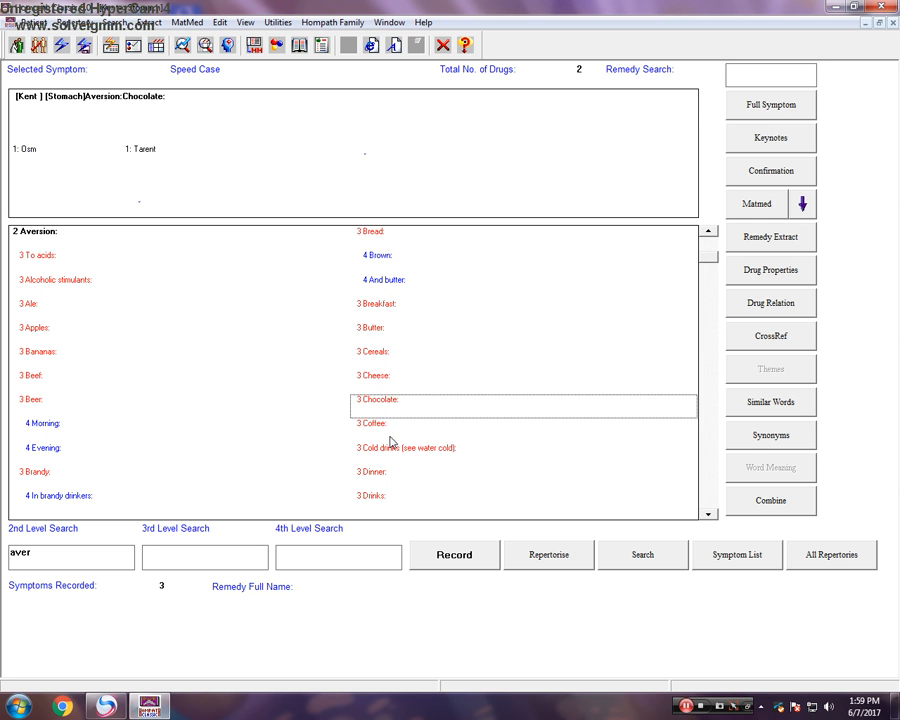
pyautogui.click(390, 436)
pyautogui.click(391, 450)
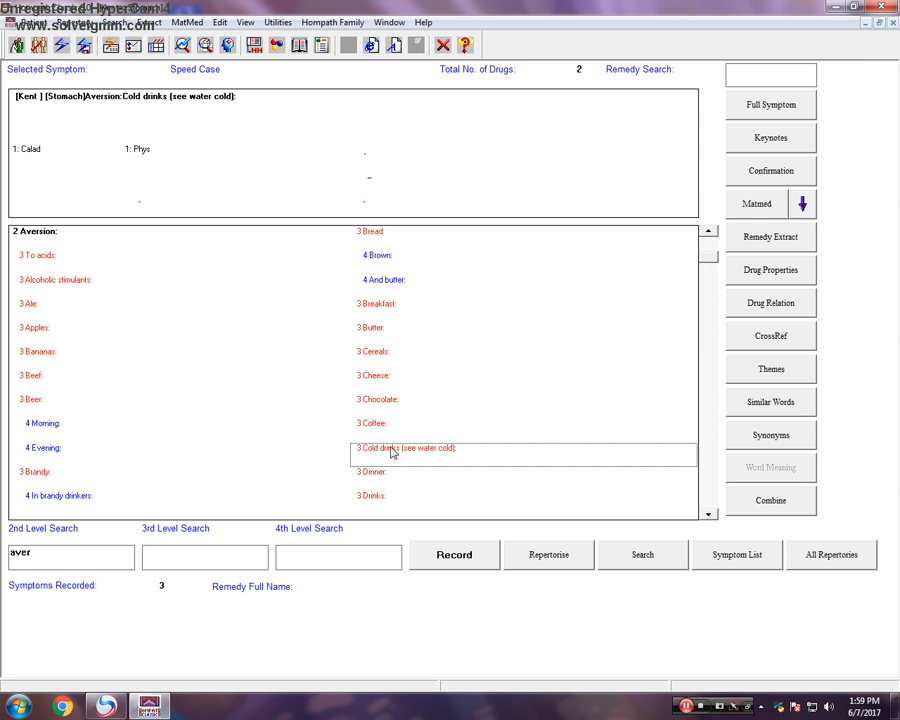
pyautogui.click(384, 474)
pyautogui.click(379, 498)
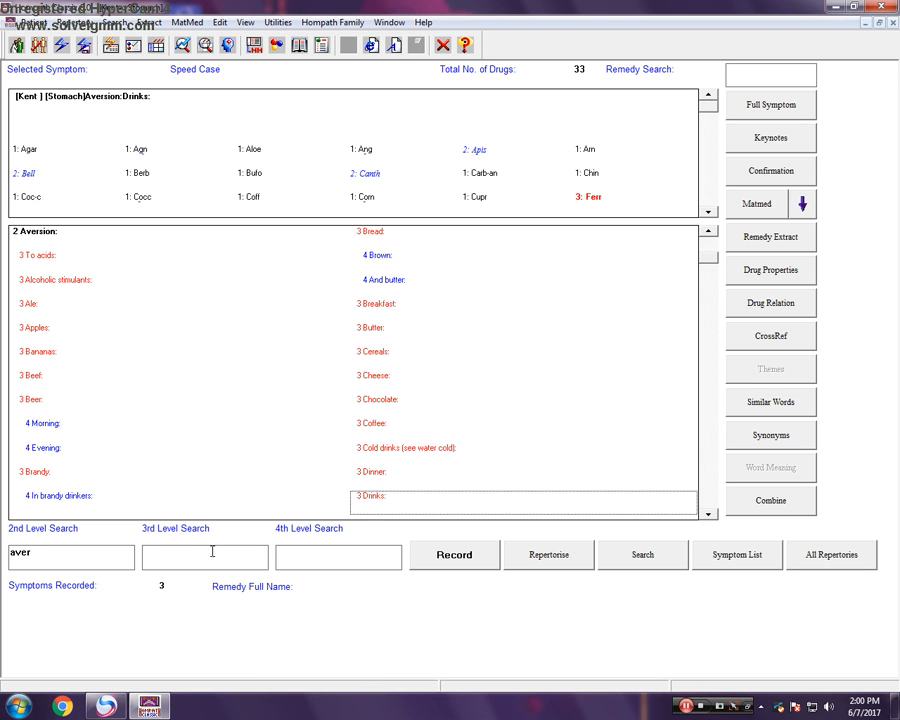
# Search the third-level Aversion rubrics for "mil" and look through the Milk sub-rubrics Morning, Boiled, Smell of and Mother's.
pyautogui.click(166, 551)
pyautogui.write('mil')
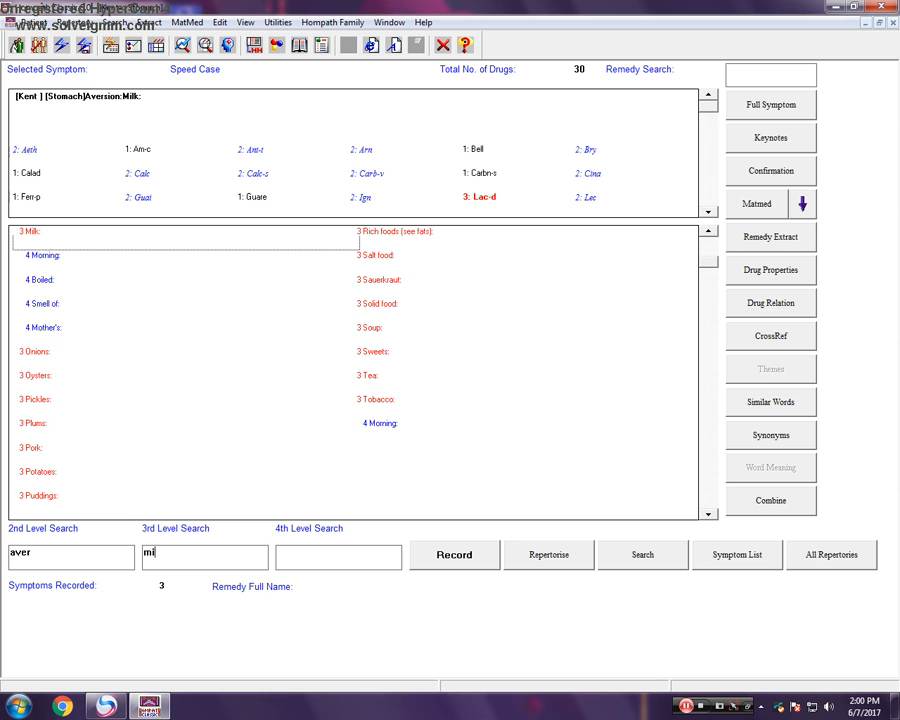
pyautogui.click(52, 264)
pyautogui.click(54, 282)
pyautogui.click(52, 313)
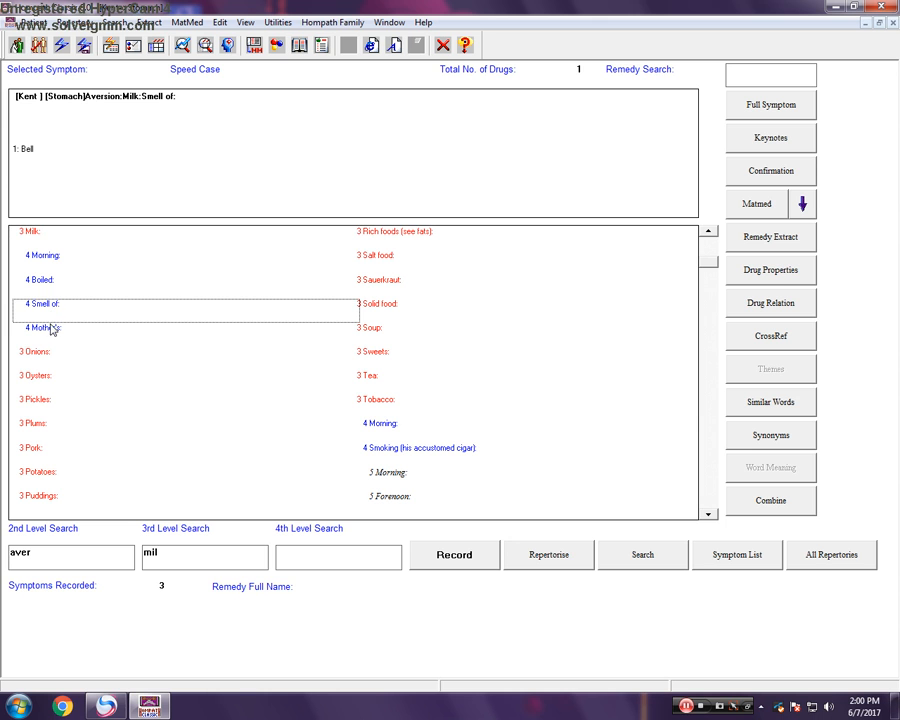
pyautogui.click(52, 336)
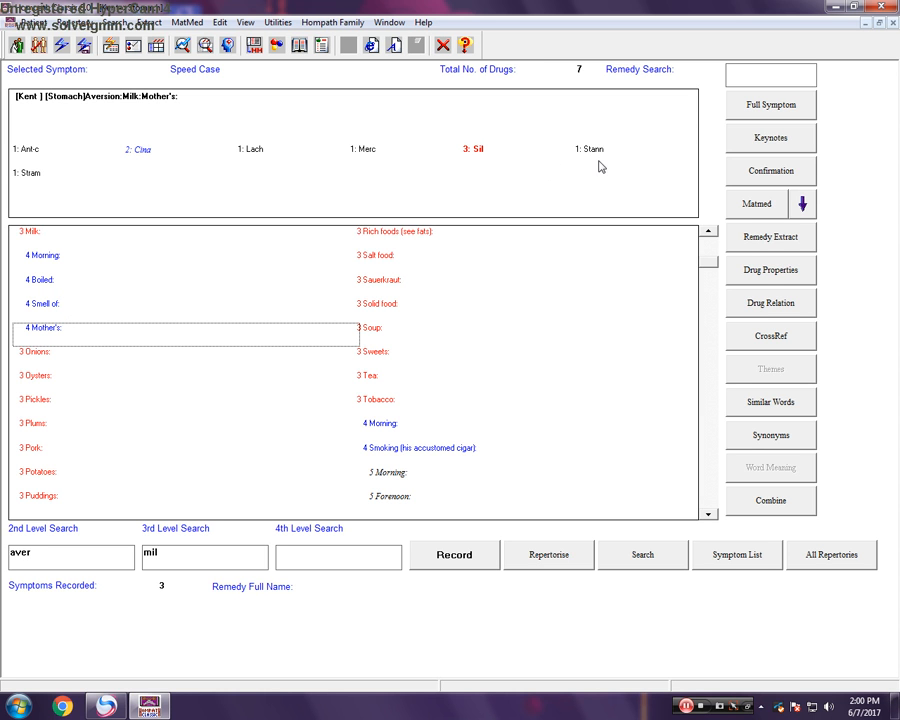
# Look up the full names of the remedies listed under Aversion, Milk, Mother's, from Stann back to Ant-c and Stram.
pyautogui.click(598, 156)
pyautogui.click(481, 155)
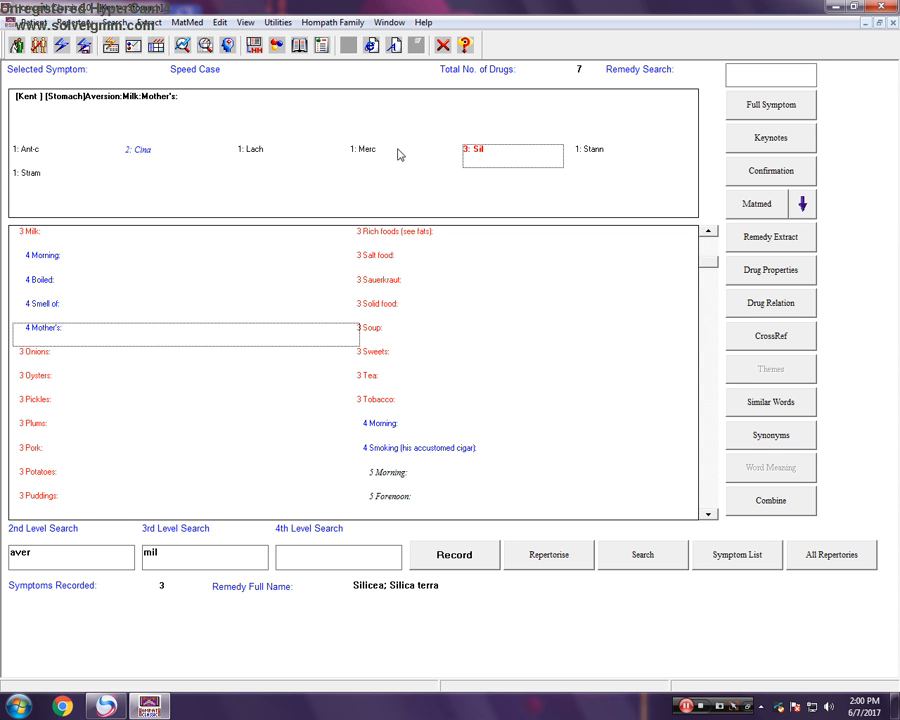
pyautogui.click(360, 155)
pyautogui.click(252, 157)
pyautogui.click(158, 154)
pyautogui.click(25, 157)
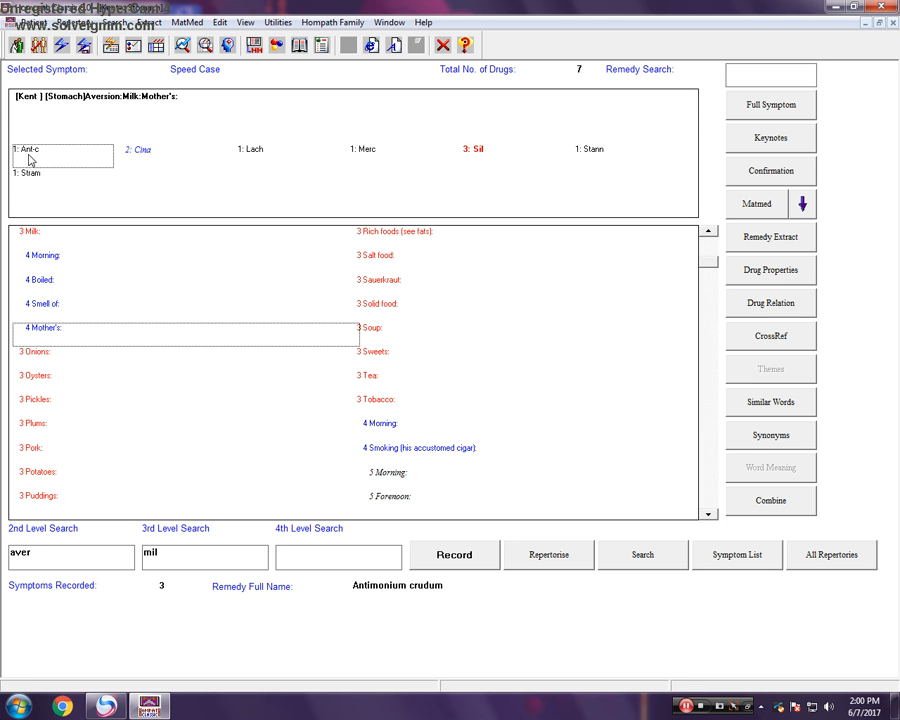
pyautogui.click(31, 178)
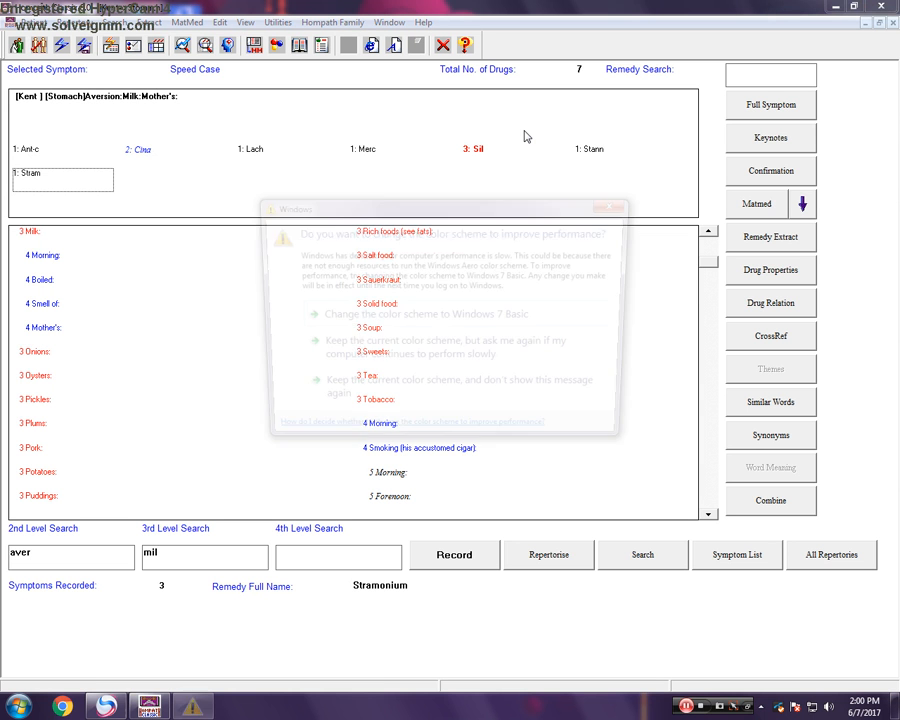
# Change the Windows color scheme to Windows 7 Basic and record the rubric Aversion, Milk, Mother's.
pyautogui.click(440, 317)
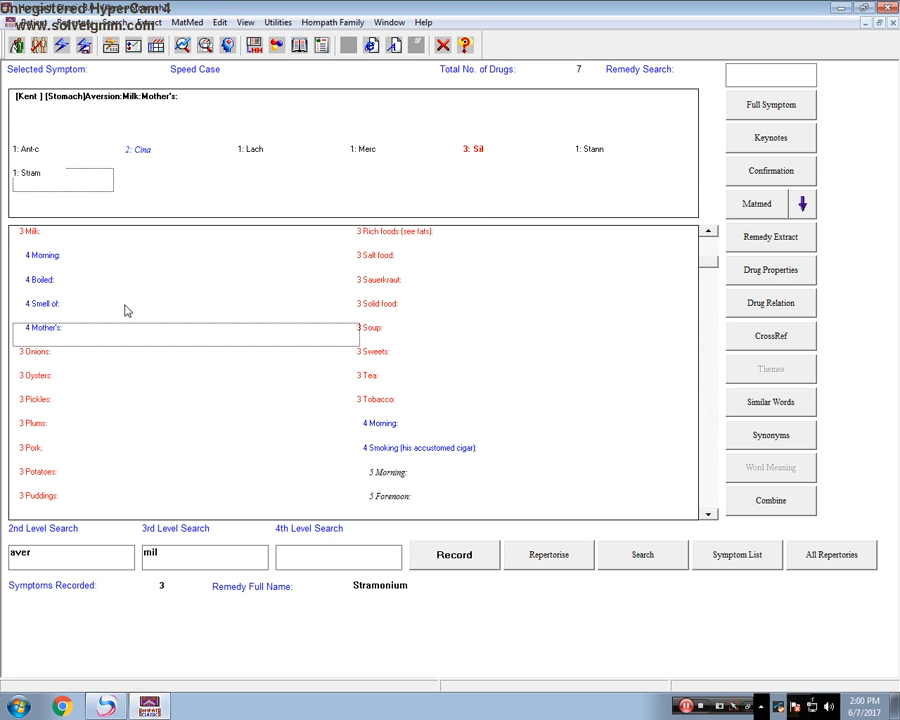
pyautogui.doubleClick(50, 330)
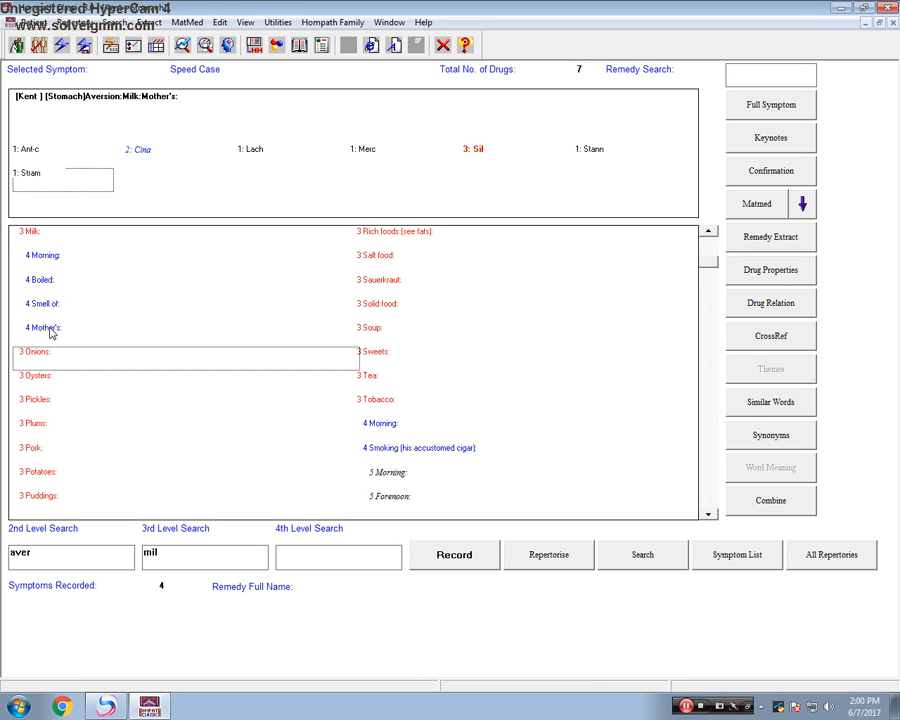
pyautogui.doubleClick(50, 333)
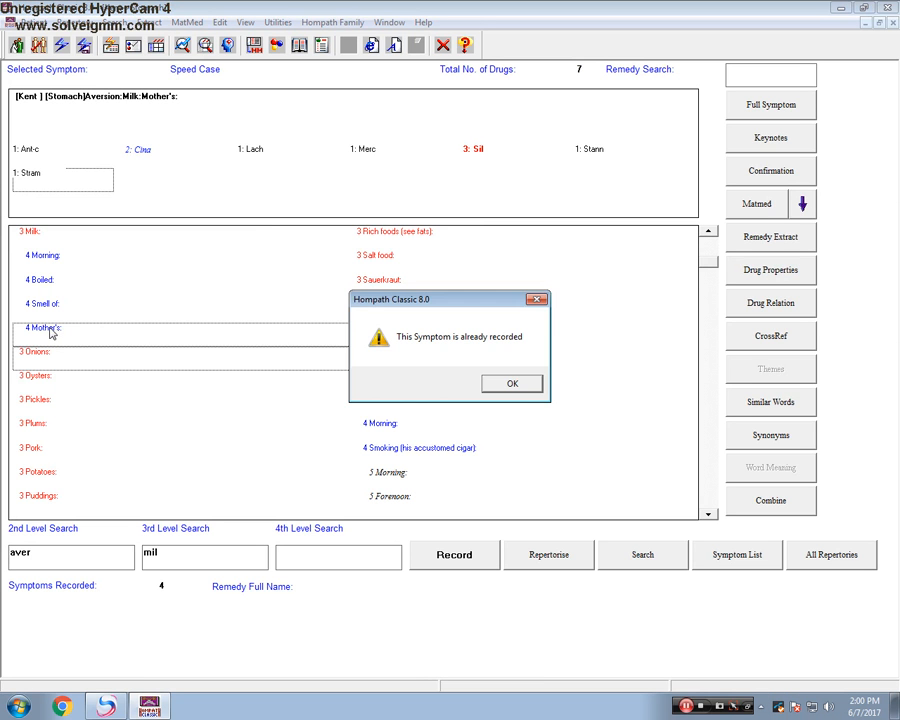
pyautogui.click(507, 385)
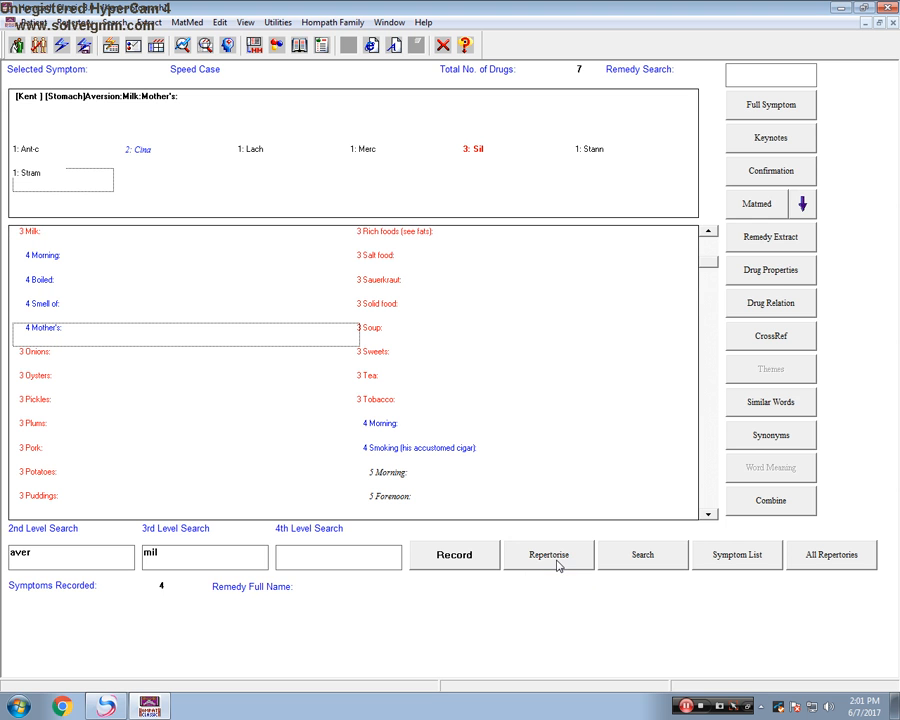
# Repertorise the recorded symptoms and view the available Drug Filter properties without applying any.
pyautogui.click(557, 566)
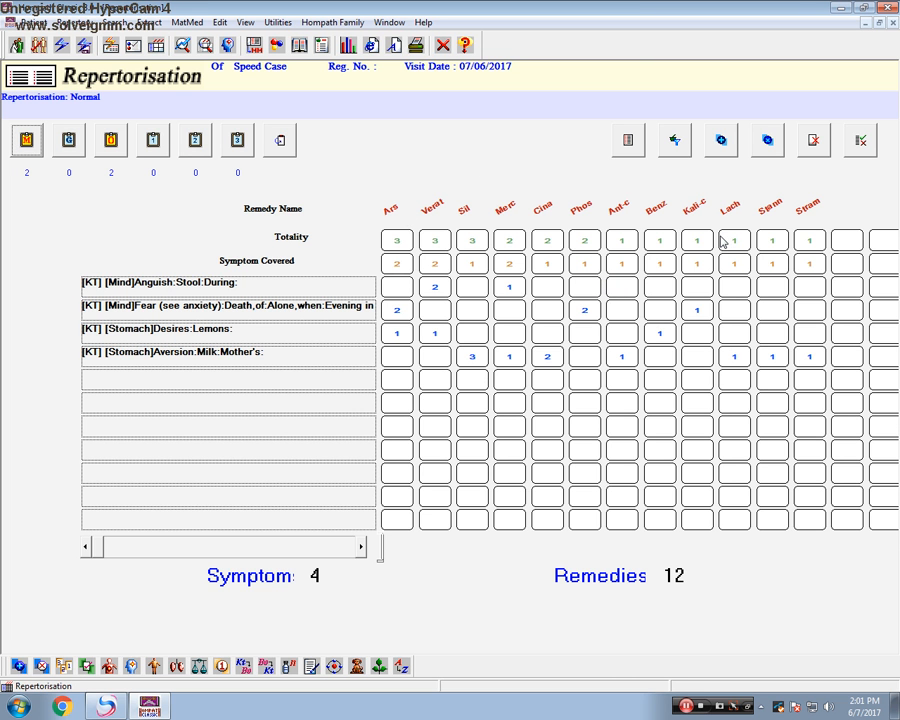
pyautogui.click(675, 142)
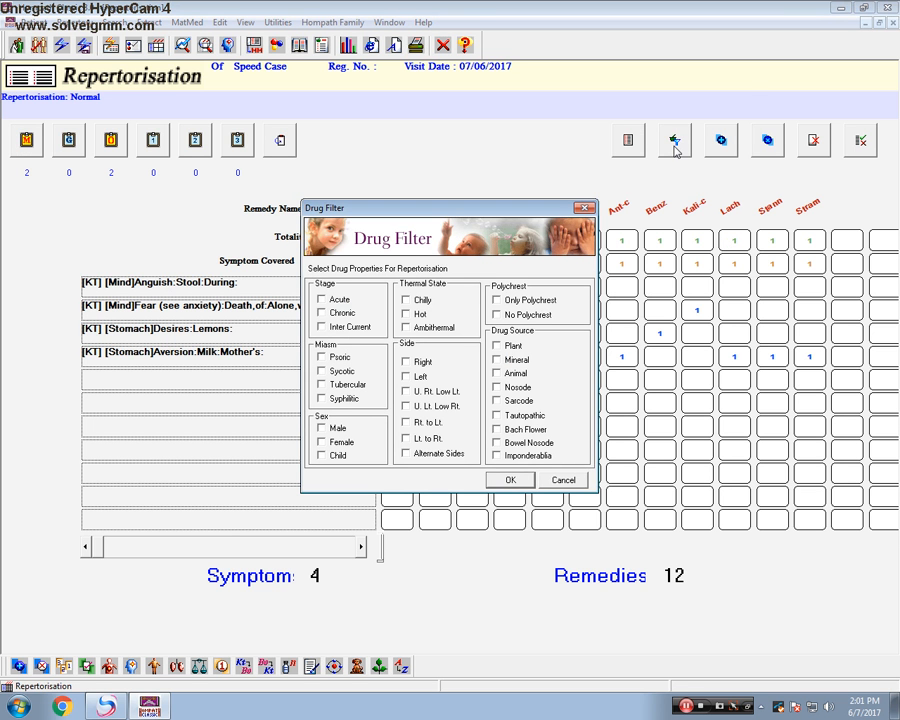
pyautogui.click(590, 207)
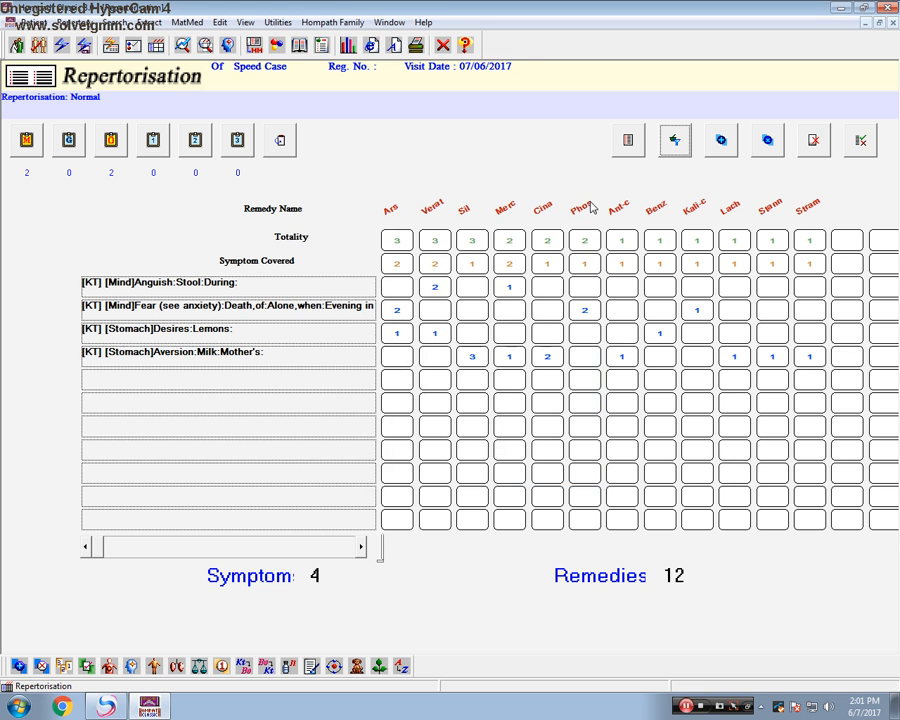
# Filter the repertorisation to remedies with the Chilly thermal state.
pyautogui.click(674, 143)
pyautogui.click(414, 304)
pyautogui.click(413, 304)
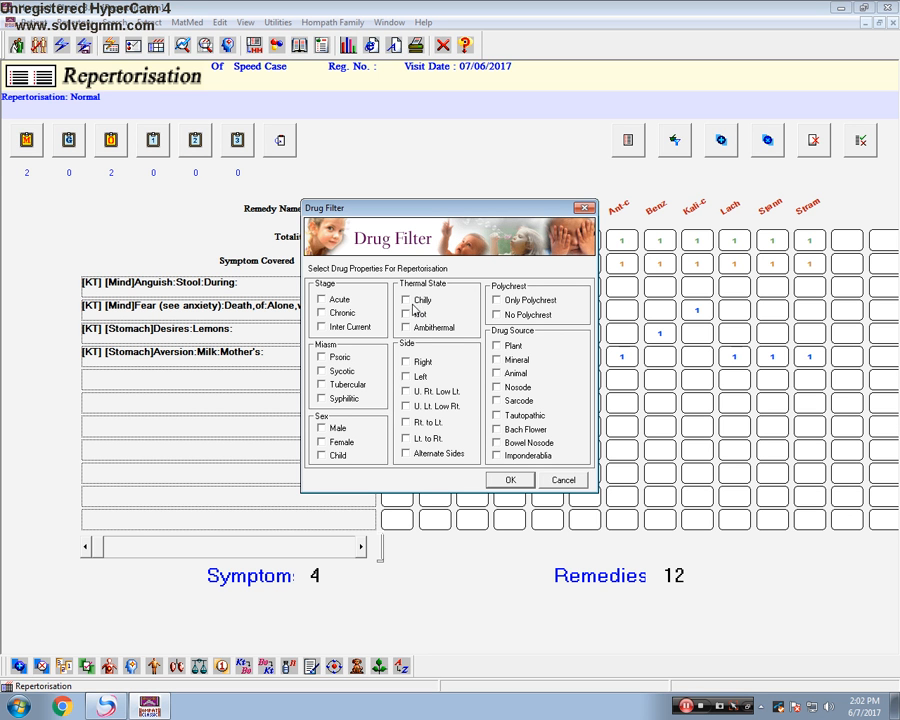
pyautogui.click(410, 318)
pyautogui.click(410, 318)
pyautogui.click(410, 328)
pyautogui.click(510, 480)
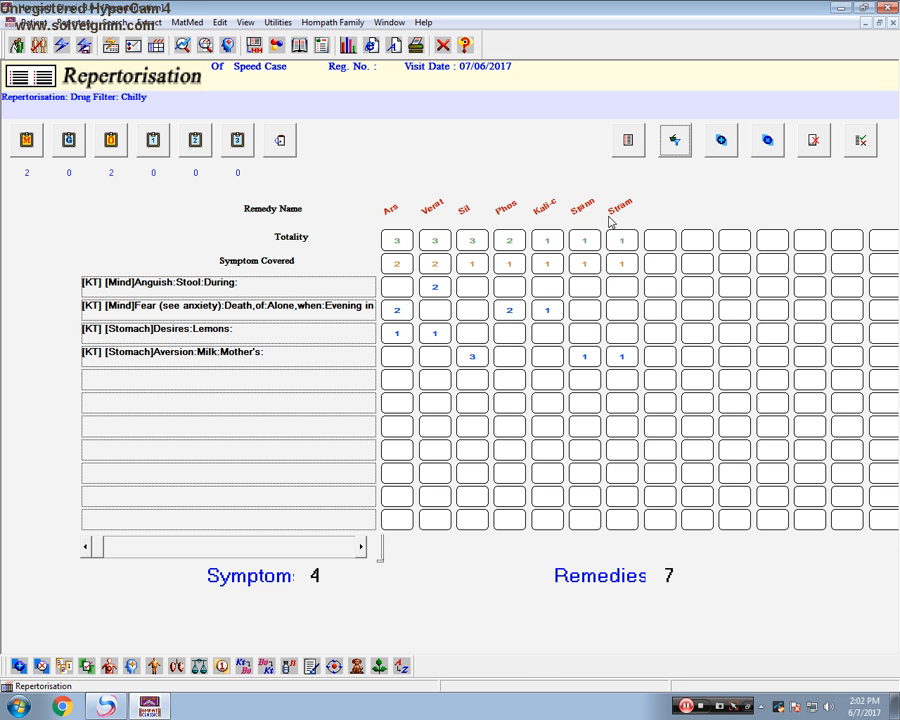
# Read the keynotes of Verat from the filtered repertorisation, close them and minimize the program.
pyautogui.click(621, 246)
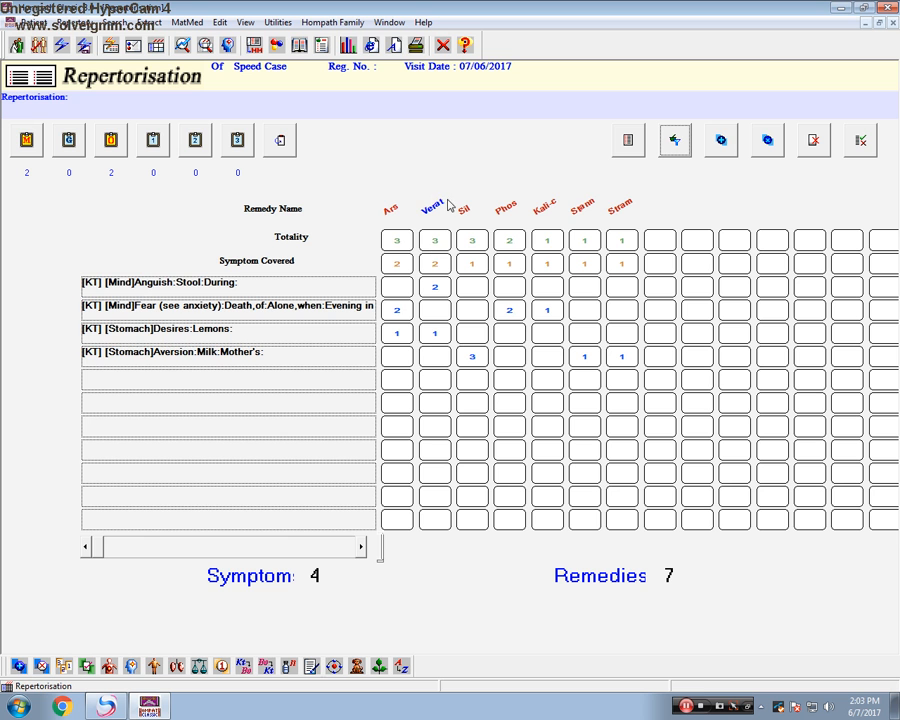
pyautogui.rightClick(437, 242)
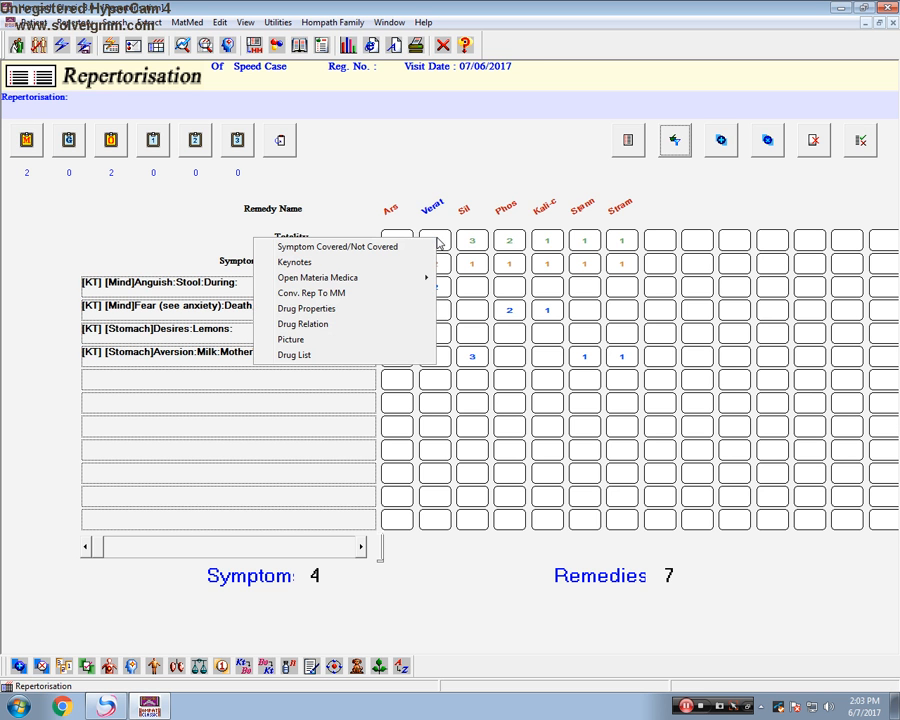
pyautogui.click(337, 264)
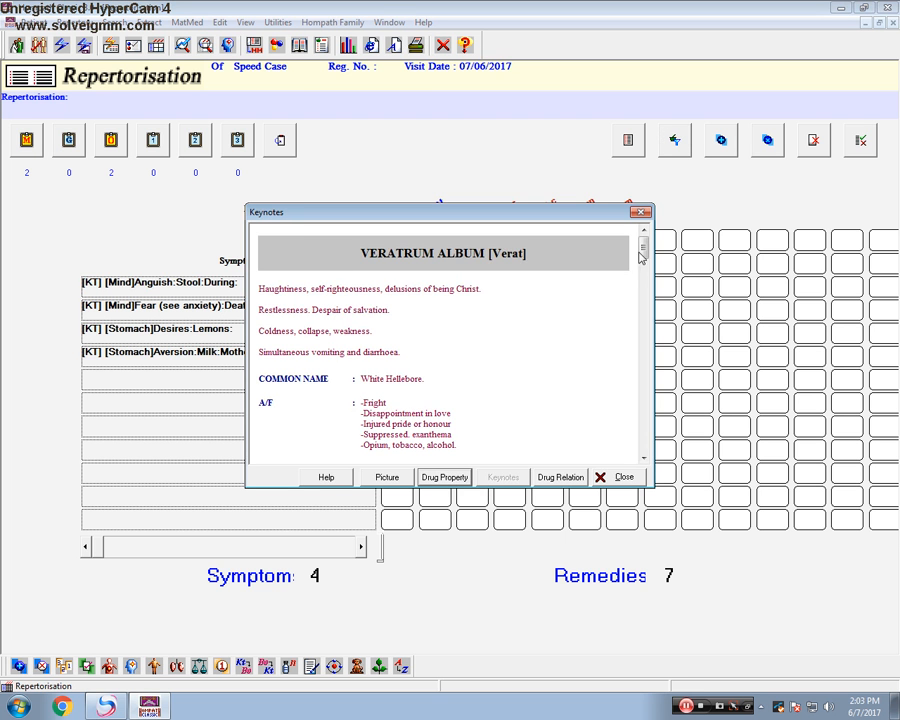
pyautogui.moveTo(643, 246); pyautogui.dragTo(643, 289)
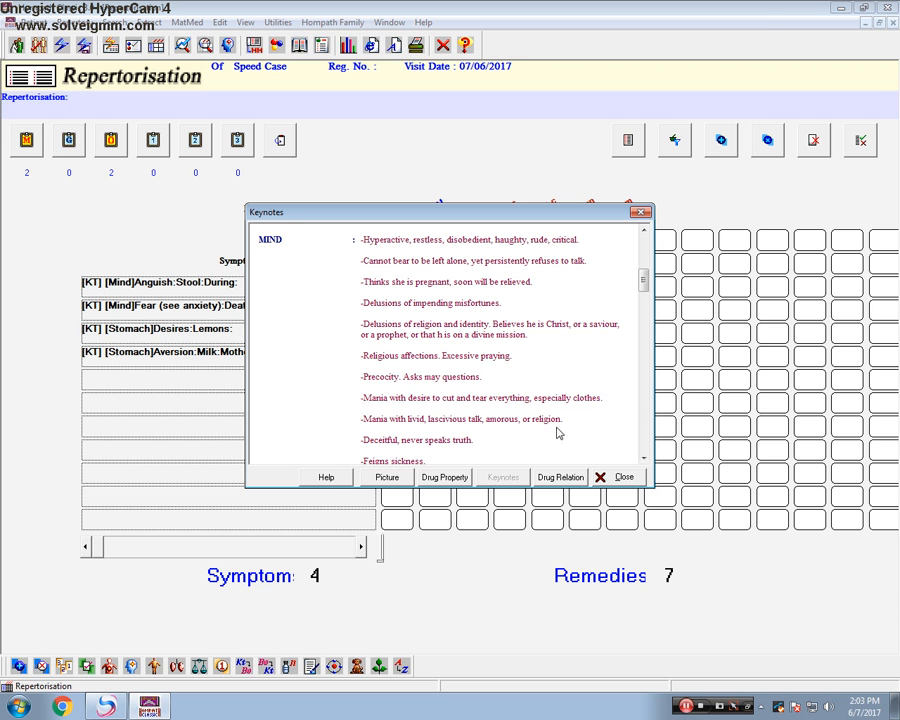
pyautogui.click(643, 213)
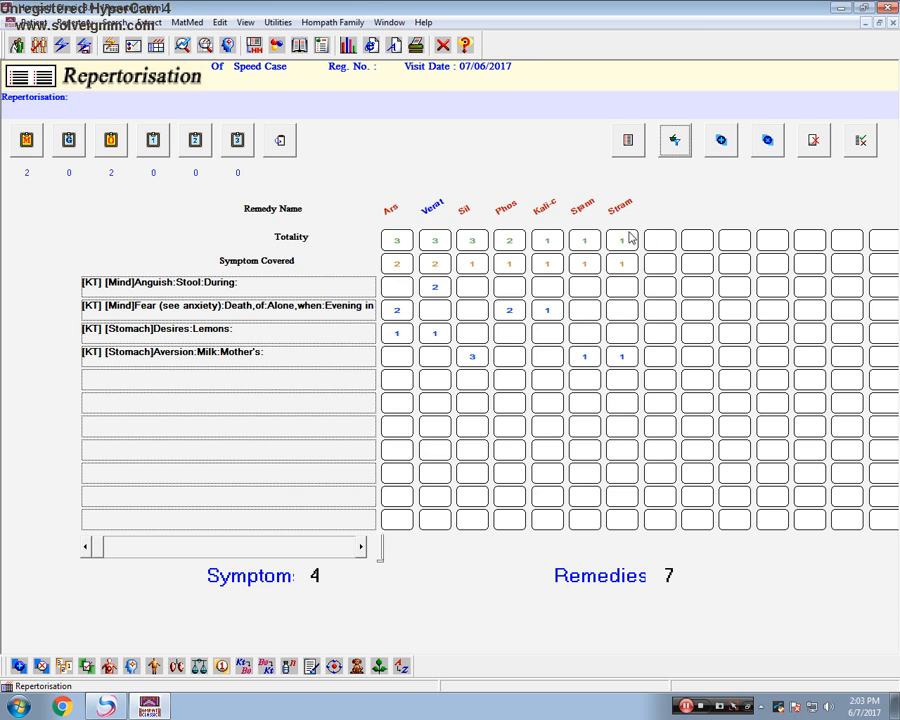
pyautogui.click(838, 11)
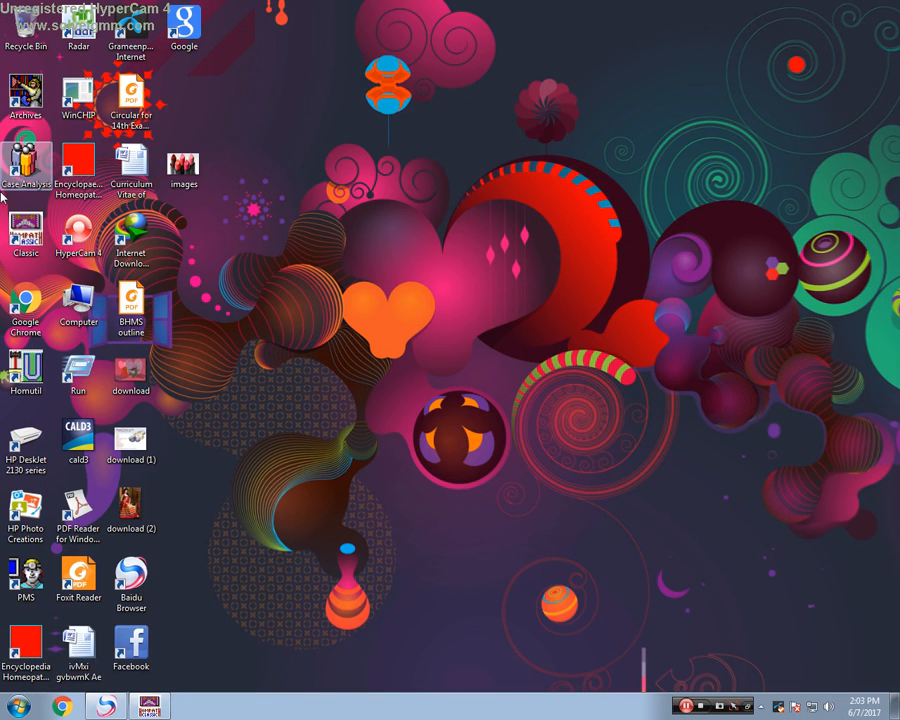